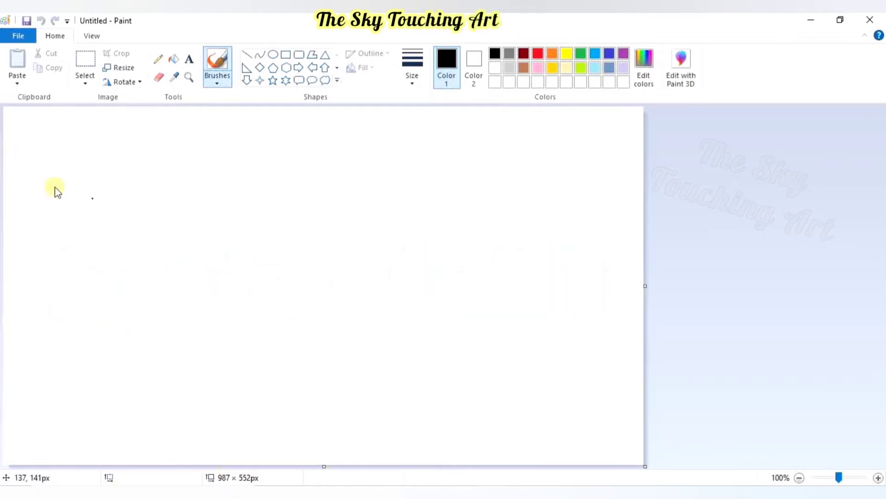
Draw a light pink diagonal line about 445 × 345 px across the canvas's lower-left corner and fill that corner pink
left_click(248, 58)
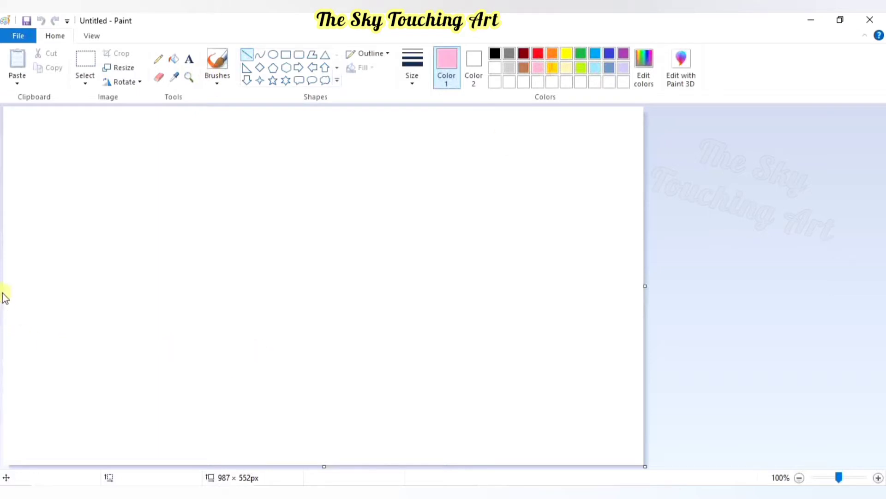
left_click_drag(5, 269, 286, 466)
left_click_drag(9, 265, 2, 243)
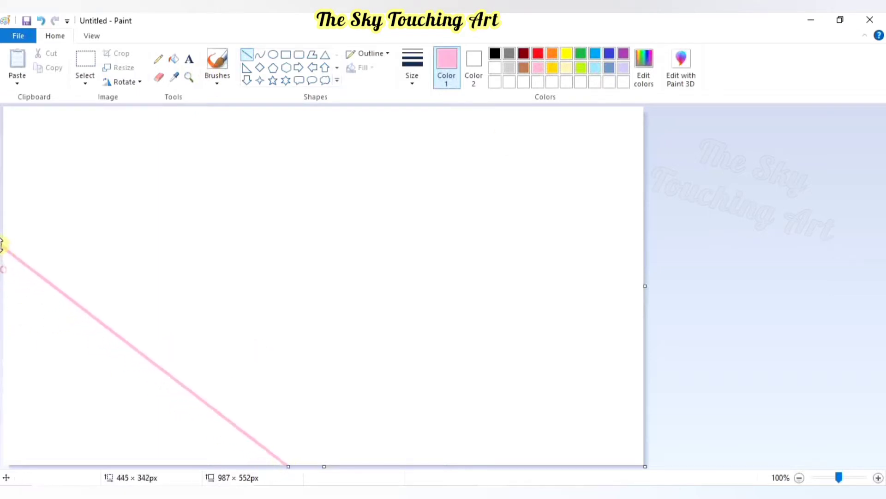
left_click(174, 59)
left_click(95, 358)
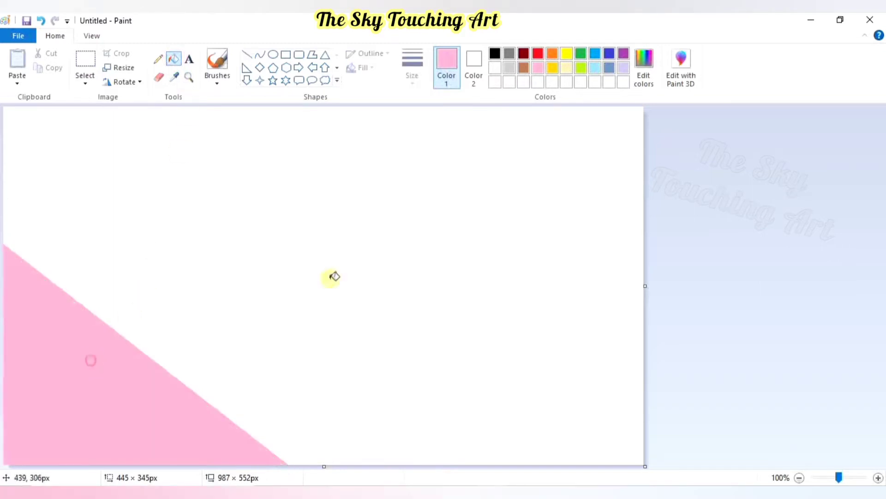
Enlarge the pink corner by drawing a parallel pink line about 605 × 467 px above it and filling the gap pink
left_click(538, 53)
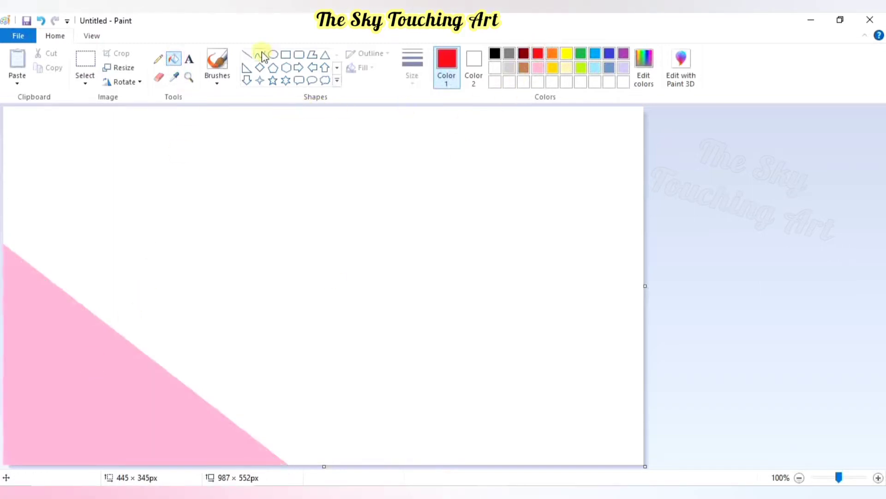
left_click(247, 55)
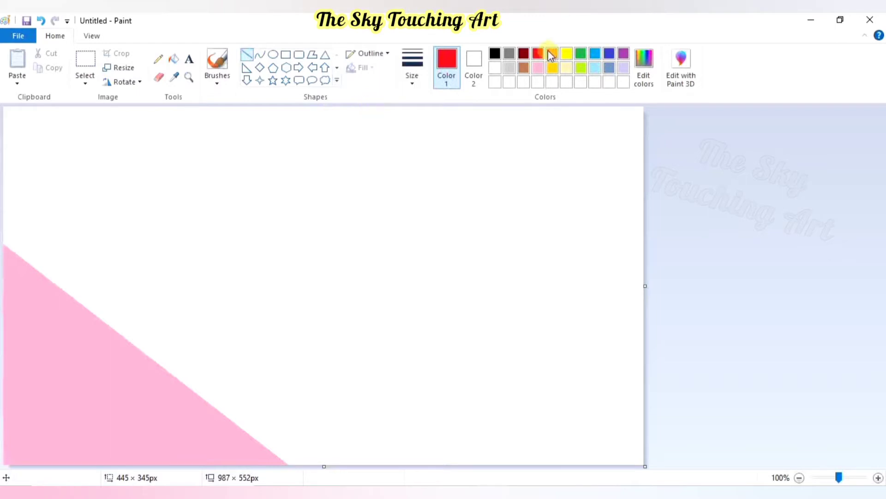
left_click(538, 68)
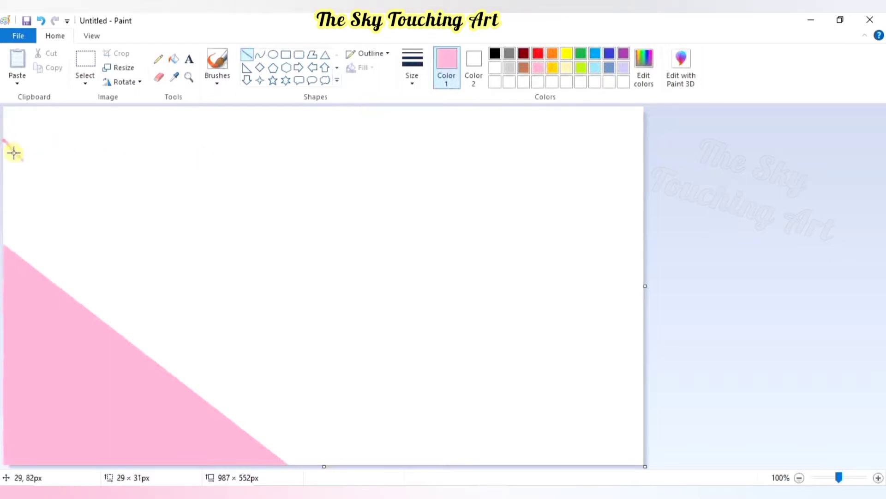
left_click_drag(14, 152, 391, 471)
left_click_drag(4, 142, 1, 172)
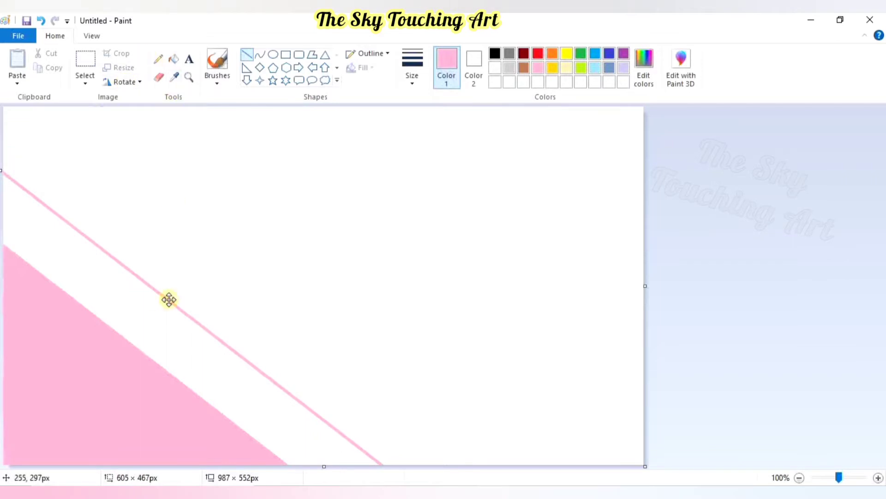
left_click_drag(169, 300, 144, 315)
left_click(175, 64)
left_click(88, 287)
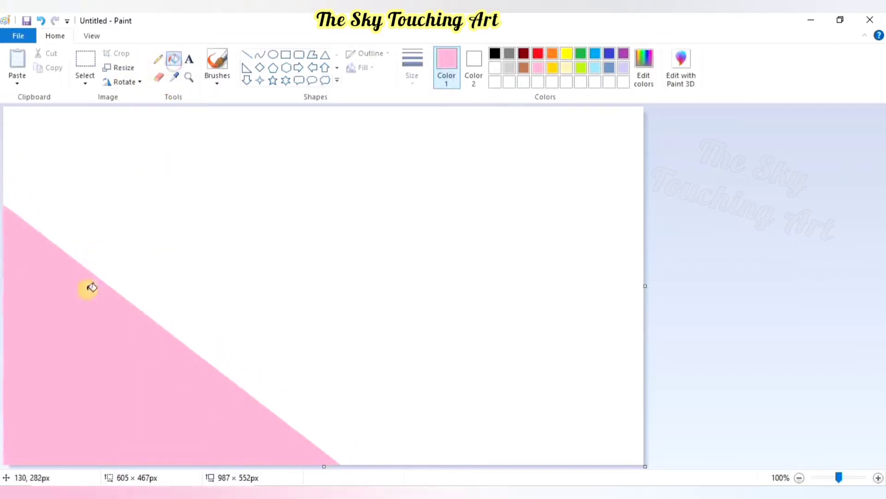
Mix a deep pink-red custom colour by lowering the luminosity of the light pink
left_click(643, 70)
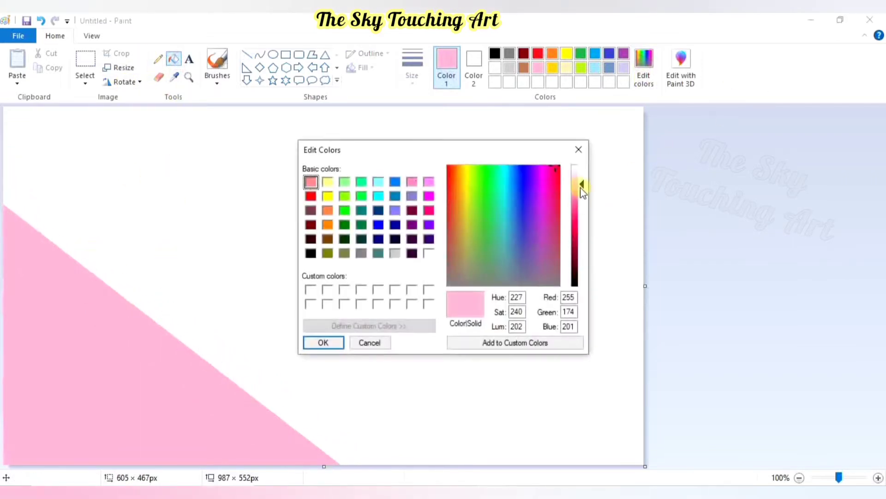
left_click_drag(581, 189, 581, 228)
left_click(322, 346)
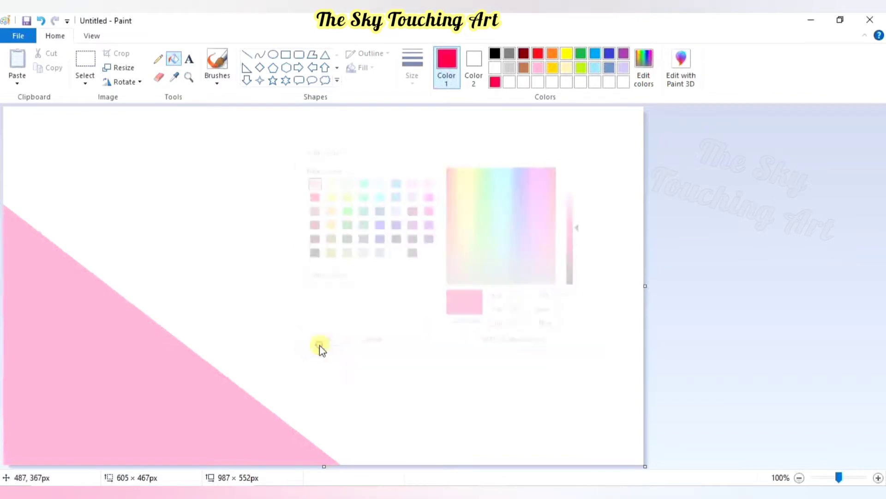
Draw a pink-red diagonal line about 687 × 572 px above the pink corner and fill the band between them pink-red
left_click(247, 55)
mouse_move(152, 108)
left_mouse_down()
mouse_move(259, 188)
mouse_move(511, 416)
mouse_move(557, 471)
left_mouse_up()
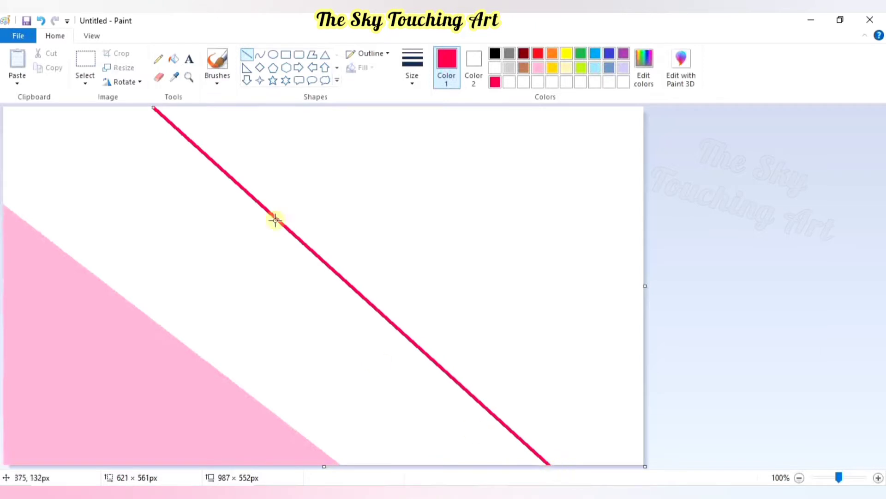
left_click_drag(162, 115, 123, 101)
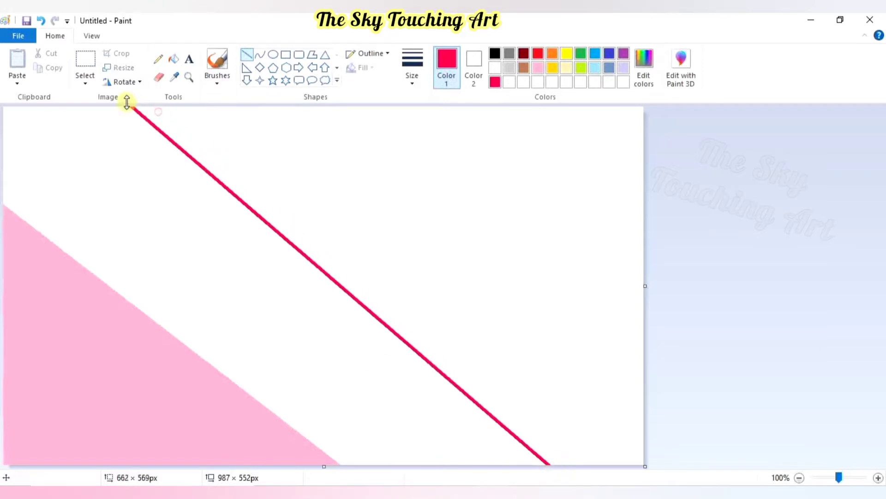
left_click(173, 59)
left_click(153, 235)
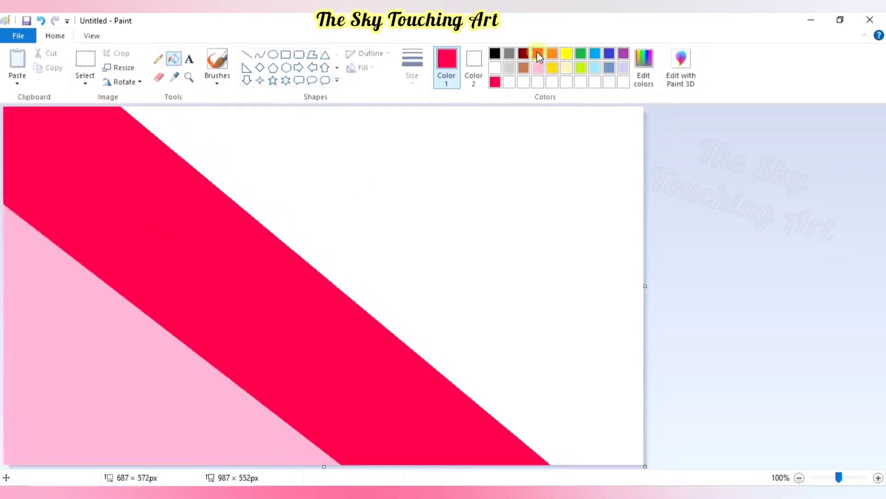
Add a red diagonal line about 482 × 405 px near the upper-right corner, filling the band below red and the corner black
left_click(247, 56)
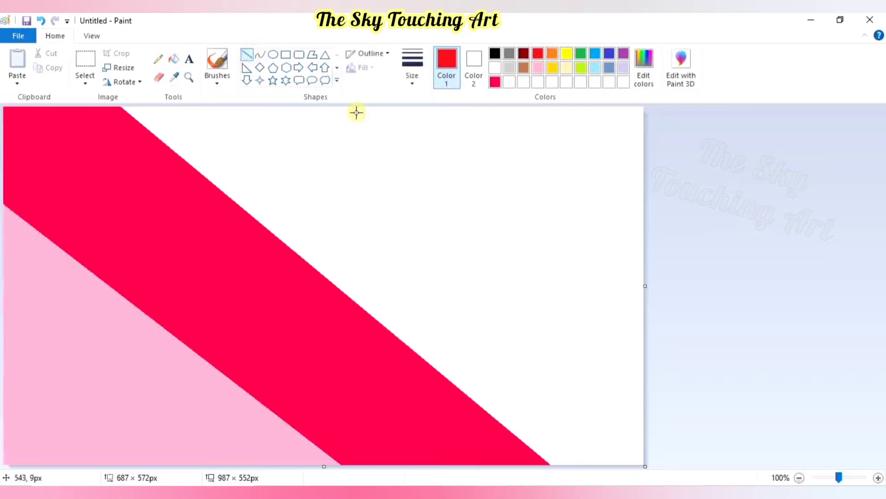
mouse_move(351, 110)
left_mouse_down()
mouse_move(403, 176)
mouse_move(641, 403)
mouse_move(665, 372)
left_mouse_up()
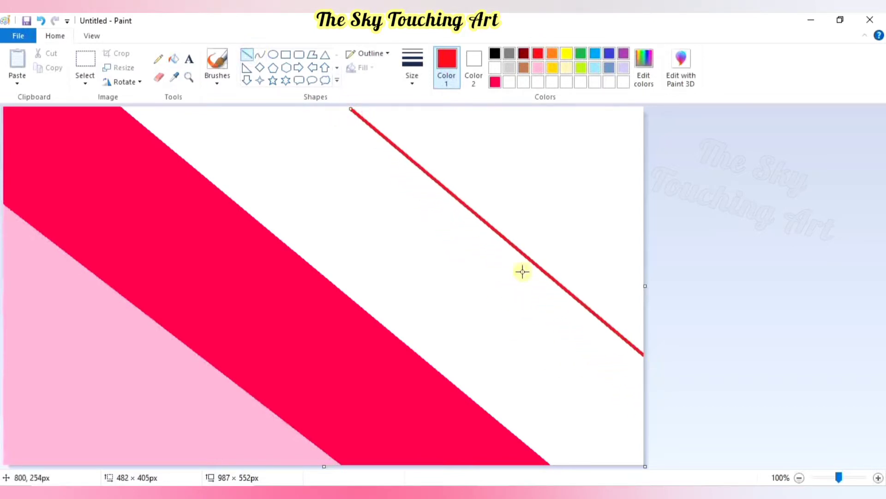
left_click_drag(532, 260, 535, 229)
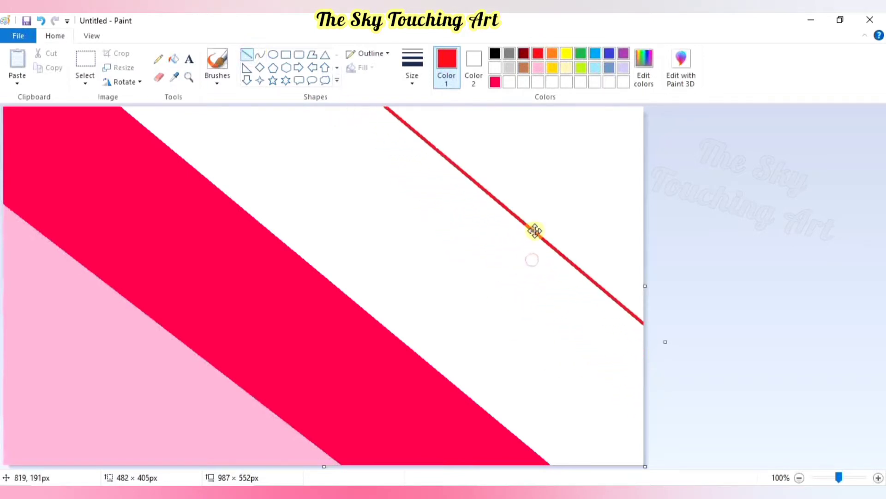
left_click(174, 59)
left_click(405, 187)
left_click(495, 53)
left_click(540, 124)
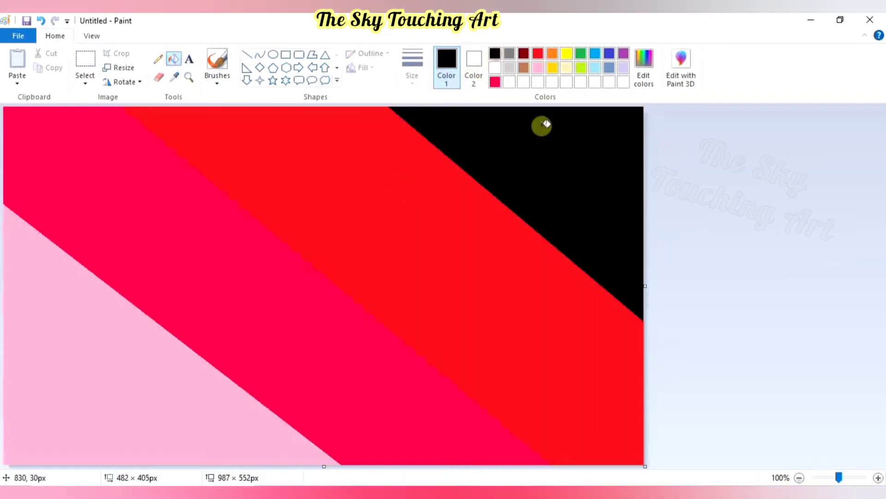
Resize the image in pixels to 1 horizontal by 552 vertical without maintaining the aspect ratio
left_click(119, 69)
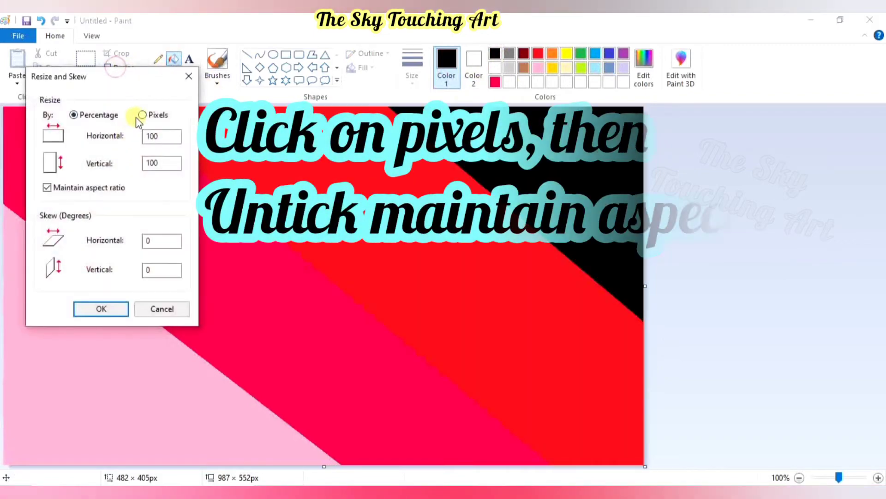
left_click(142, 114)
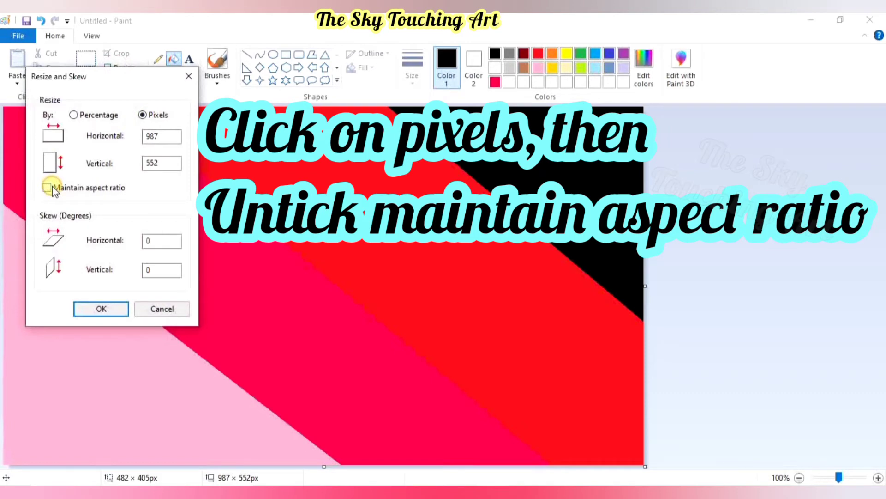
left_click(162, 136)
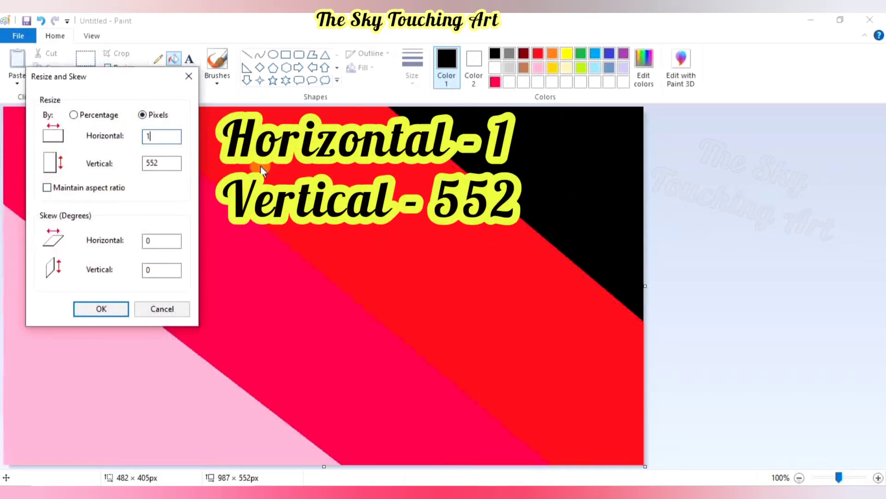
left_click(114, 310)
Resize the image to 987 pixels horizontal with 552 vertical, aspect ratio not maintained, to create the gradient background
left_click(125, 68)
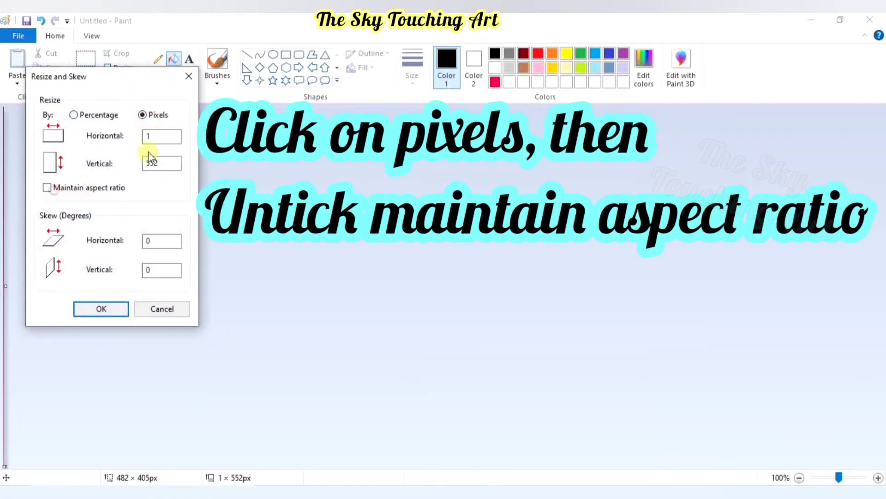
left_click(157, 136)
key("BackSpace")
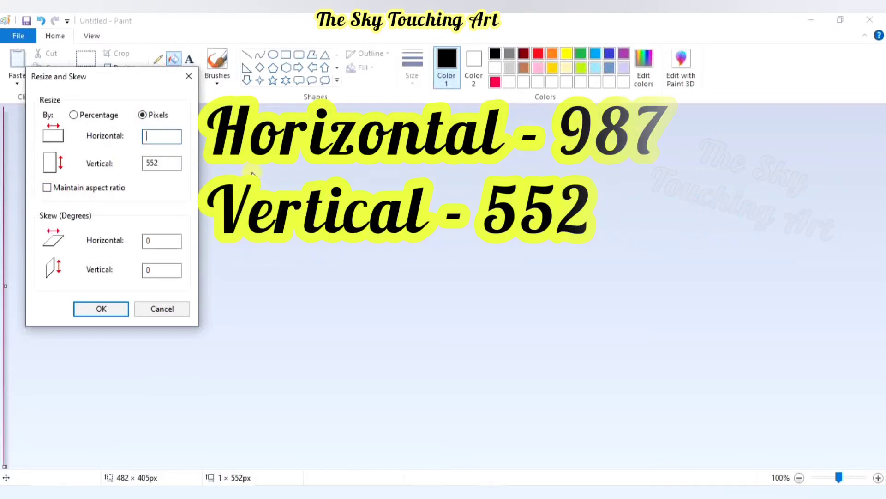
type("987")
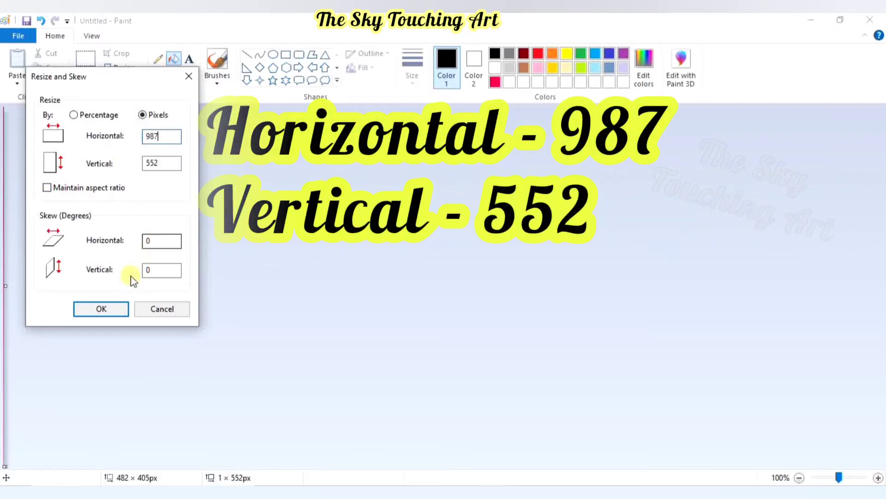
left_click(109, 309)
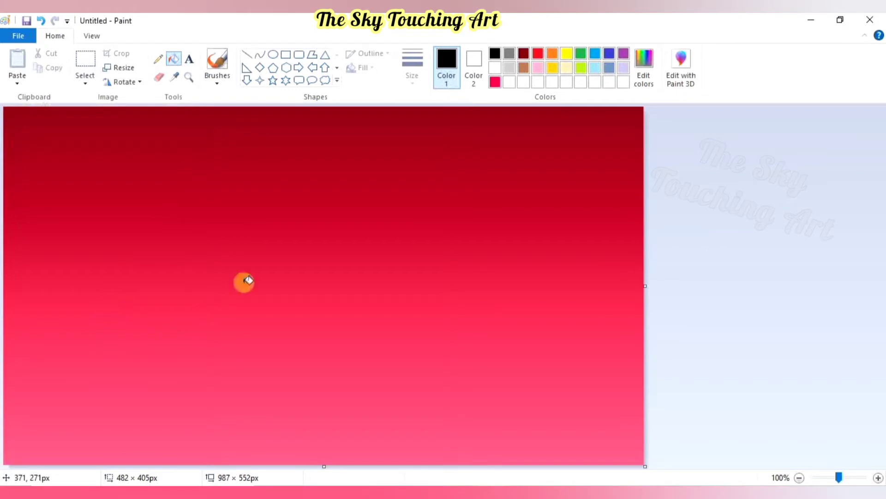
Paint uneven black ground along the canvas's bottom edge with the basic brush at its thickest size
left_click(216, 85)
left_click(217, 107)
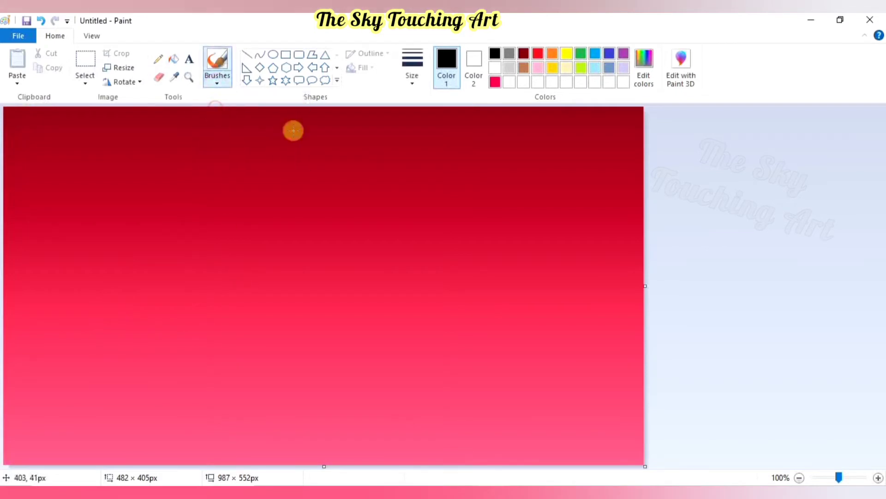
left_click(408, 82)
left_click(420, 183)
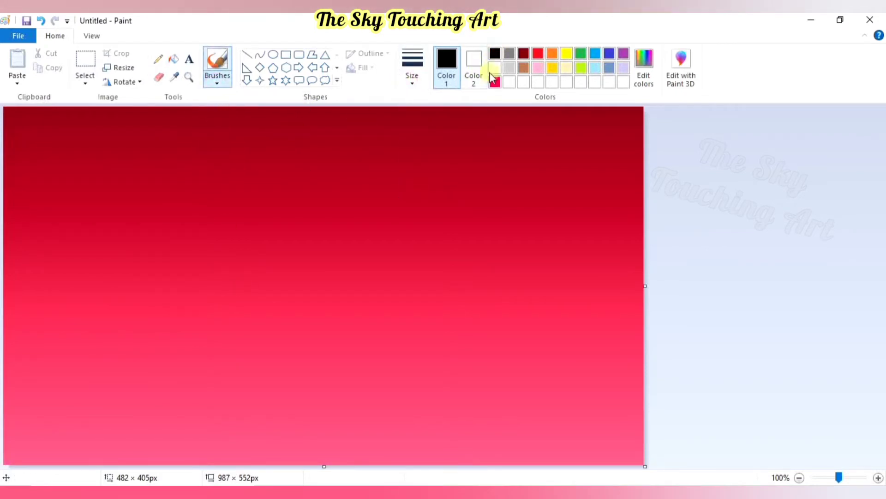
left_click(494, 53)
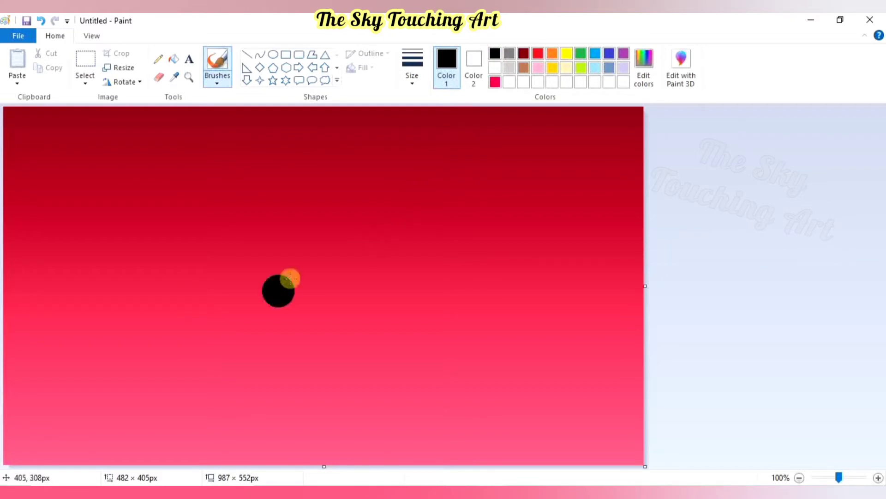
mouse_move(14, 441)
left_mouse_down()
mouse_move(1, 456)
mouse_move(14, 445)
mouse_move(10, 451)
mouse_move(42, 446)
mouse_move(289, 458)
mouse_move(607, 448)
mouse_move(619, 434)
mouse_move(638, 437)
mouse_move(146, 449)
mouse_move(21, 433)
left_mouse_up()
mouse_move(278, 468)
left_mouse_down()
mouse_move(546, 467)
mouse_move(619, 452)
mouse_move(634, 459)
mouse_move(573, 432)
mouse_move(462, 446)
mouse_move(400, 436)
mouse_move(303, 447)
left_mouse_up()
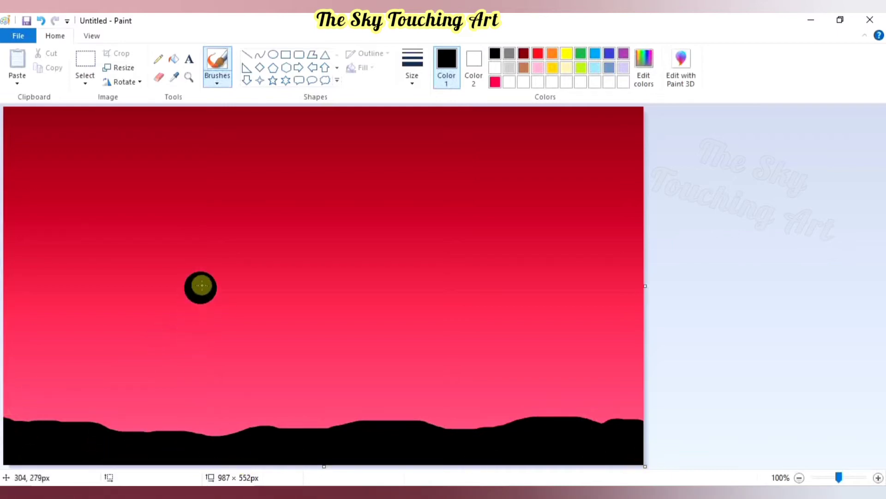
Paint a solid black silhouette of a long-haired girl with an outstretched arm above the ground, using the thickest brush size
left_click(417, 84)
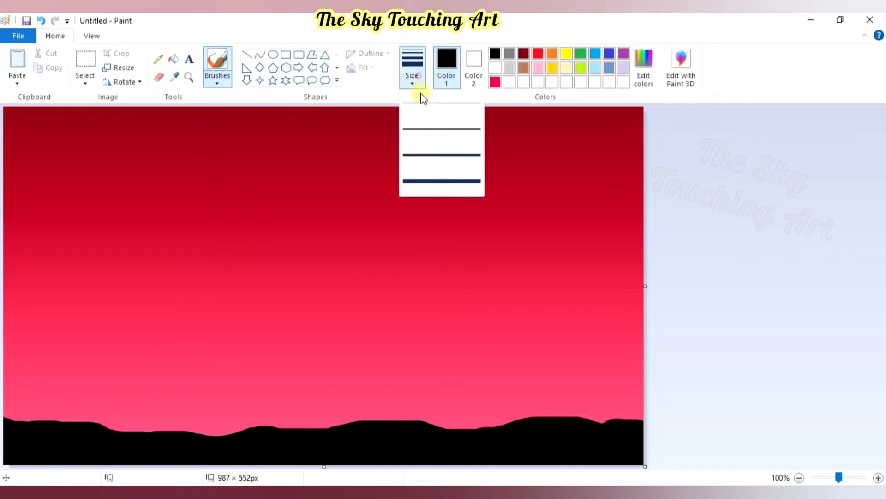
left_click(439, 185)
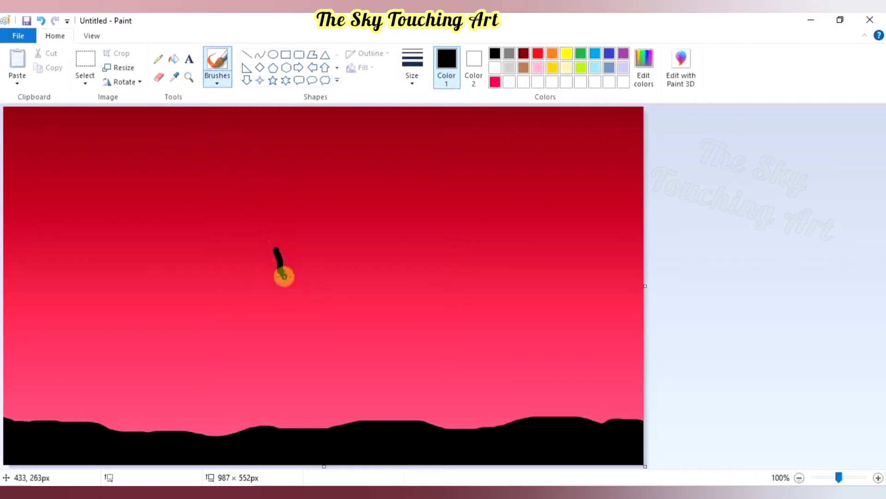
mouse_move(282, 291)
left_mouse_down()
mouse_move(271, 239)
mouse_move(250, 248)
mouse_move(250, 268)
mouse_move(277, 293)
mouse_move(253, 257)
mouse_move(268, 263)
mouse_move(272, 256)
mouse_move(261, 262)
mouse_move(273, 273)
mouse_move(259, 291)
mouse_move(274, 304)
mouse_move(306, 299)
mouse_move(263, 299)
mouse_move(302, 303)
mouse_move(291, 312)
mouse_move(310, 295)
mouse_move(260, 299)
mouse_move(255, 333)
mouse_move(278, 305)
mouse_move(266, 339)
mouse_move(257, 333)
mouse_move(274, 331)
mouse_move(261, 310)
left_mouse_up()
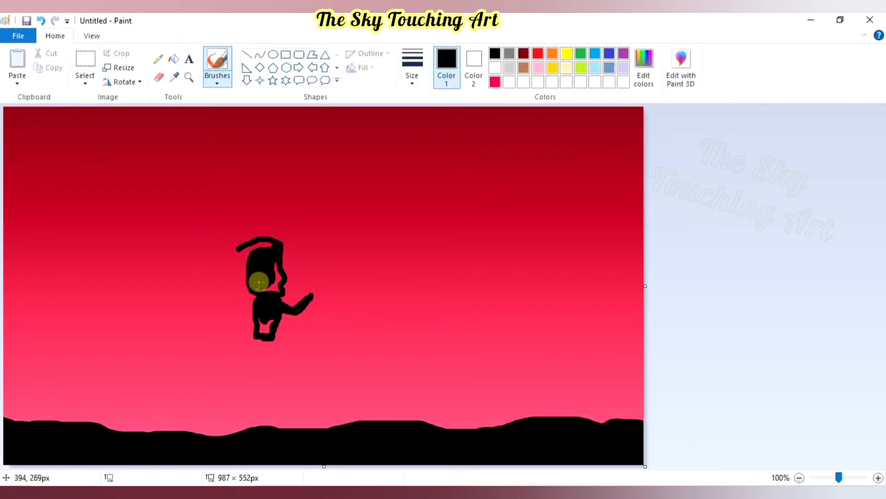
mouse_move(257, 279)
left_mouse_down()
mouse_move(277, 268)
mouse_move(275, 256)
mouse_move(265, 266)
mouse_move(270, 247)
mouse_move(253, 248)
mouse_move(237, 266)
mouse_move(250, 250)
mouse_move(267, 289)
mouse_move(243, 287)
left_mouse_up()
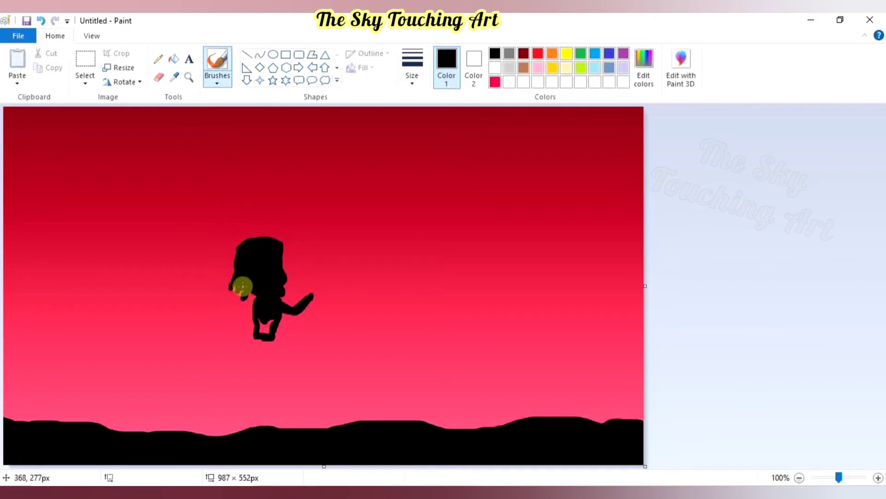
left_click_drag(257, 318, 268, 331)
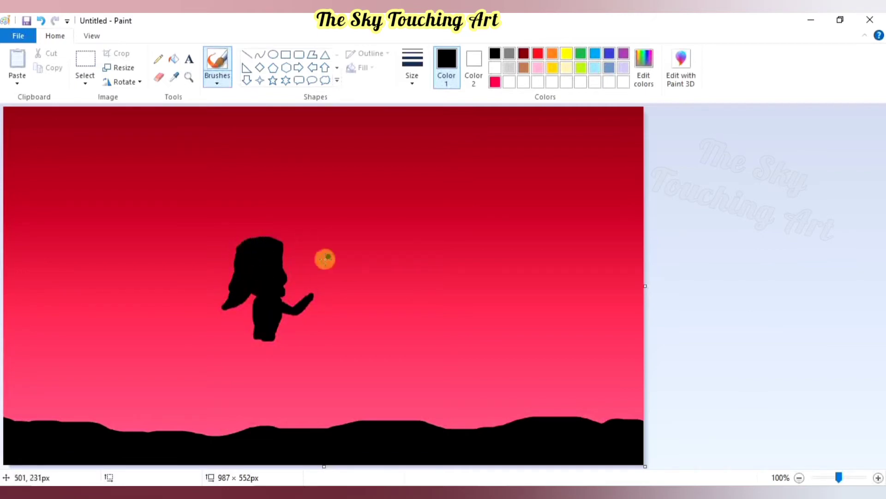
Paint a solid black silhouette of a standing boy facing the girl, with their arms joined and his feet on the ground
mouse_move(326, 283)
left_mouse_down()
mouse_move(337, 241)
mouse_move(331, 285)
mouse_move(321, 242)
mouse_move(327, 229)
mouse_move(356, 260)
mouse_move(340, 280)
left_mouse_up()
mouse_move(329, 237)
left_mouse_down()
mouse_move(353, 267)
mouse_move(330, 256)
mouse_move(328, 280)
mouse_move(348, 259)
left_mouse_up()
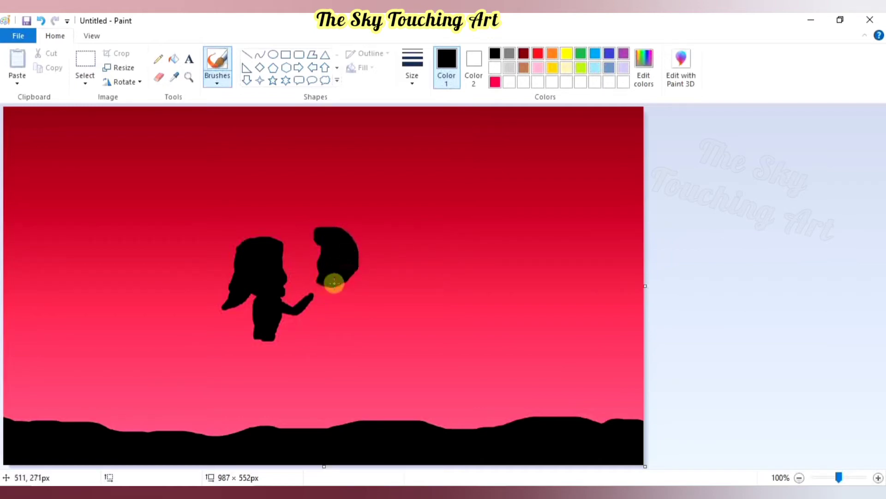
mouse_move(329, 288)
left_mouse_down()
mouse_move(285, 319)
mouse_move(293, 330)
mouse_move(318, 300)
left_mouse_up()
left_click(41, 20)
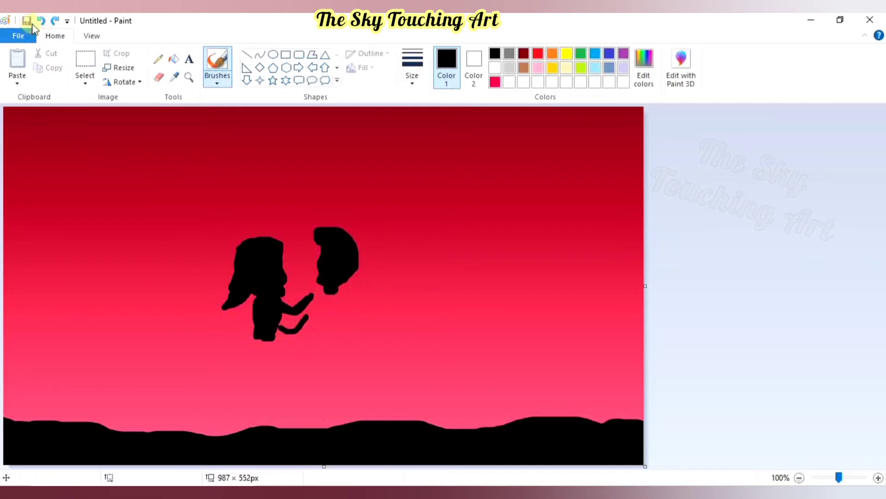
mouse_move(294, 327)
left_mouse_down()
mouse_move(326, 290)
mouse_move(346, 310)
mouse_move(345, 347)
mouse_move(316, 317)
mouse_move(313, 349)
mouse_move(345, 347)
mouse_move(322, 313)
mouse_move(334, 297)
mouse_move(269, 328)
mouse_move(324, 328)
mouse_move(321, 343)
mouse_move(337, 342)
mouse_move(325, 337)
mouse_move(322, 310)
mouse_move(342, 342)
mouse_move(322, 330)
mouse_move(325, 417)
left_mouse_up()
left_click(41, 21)
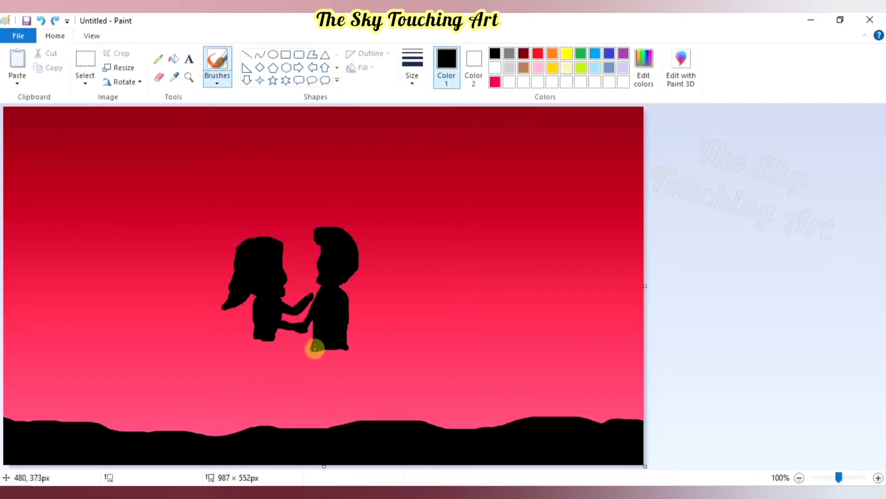
mouse_move(315, 349)
left_mouse_down()
mouse_move(325, 407)
mouse_move(331, 362)
mouse_move(331, 407)
mouse_move(349, 410)
mouse_move(343, 353)
mouse_move(352, 410)
mouse_move(340, 353)
mouse_move(339, 374)
mouse_move(349, 398)
mouse_move(344, 316)
mouse_move(351, 349)
mouse_move(311, 350)
mouse_move(327, 350)
mouse_move(328, 405)
mouse_move(320, 370)
mouse_move(327, 416)
left_mouse_up()
left_click(43, 22)
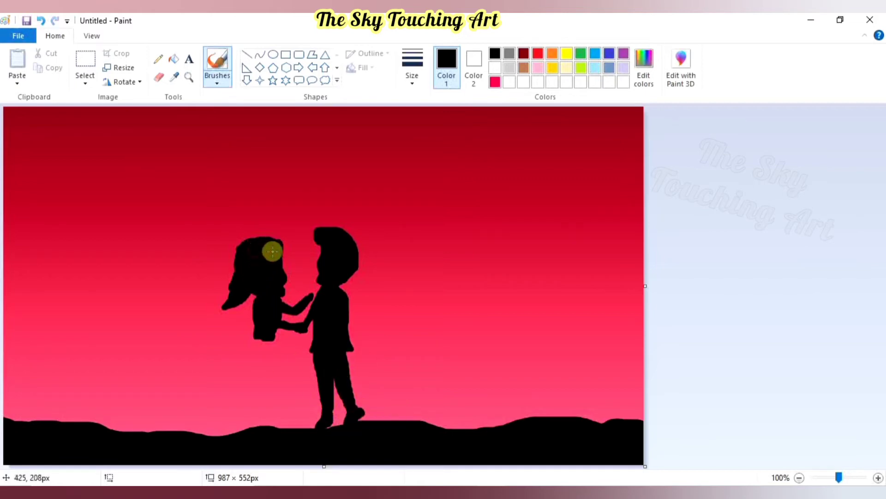
Spray a flowing white skirt with a trailing hem below the girl's waist, using the airbrush at its thickest size
left_click(216, 79)
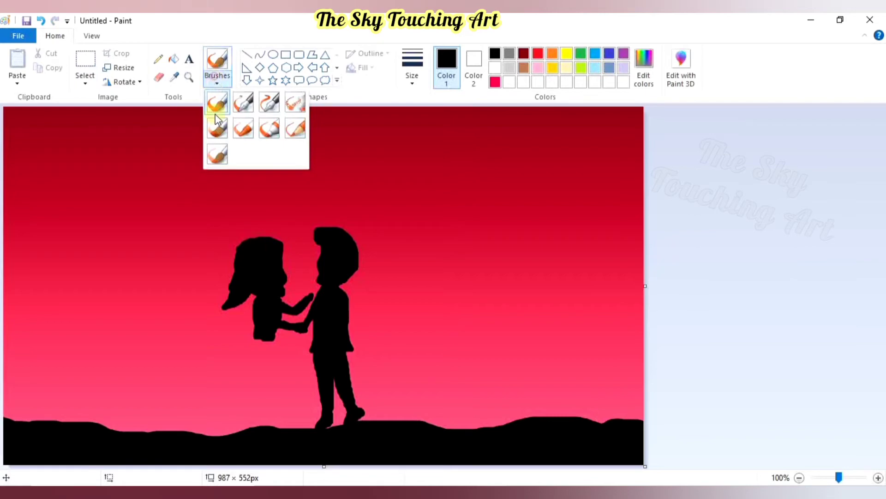
left_click(290, 103)
left_click(494, 67)
left_click(421, 85)
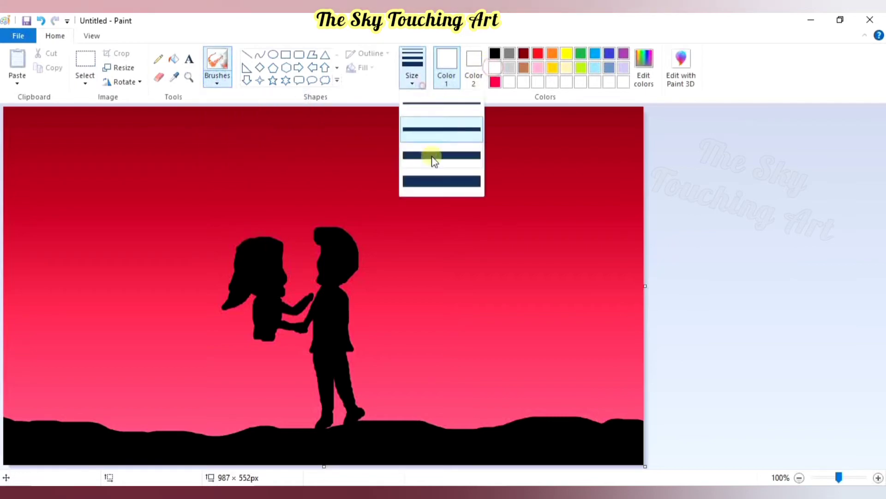
left_click(438, 184)
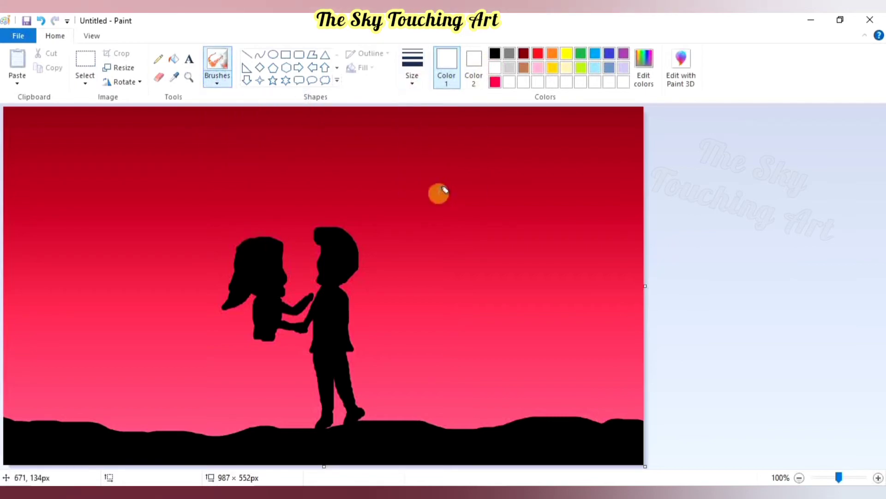
left_click_drag(266, 361, 268, 340)
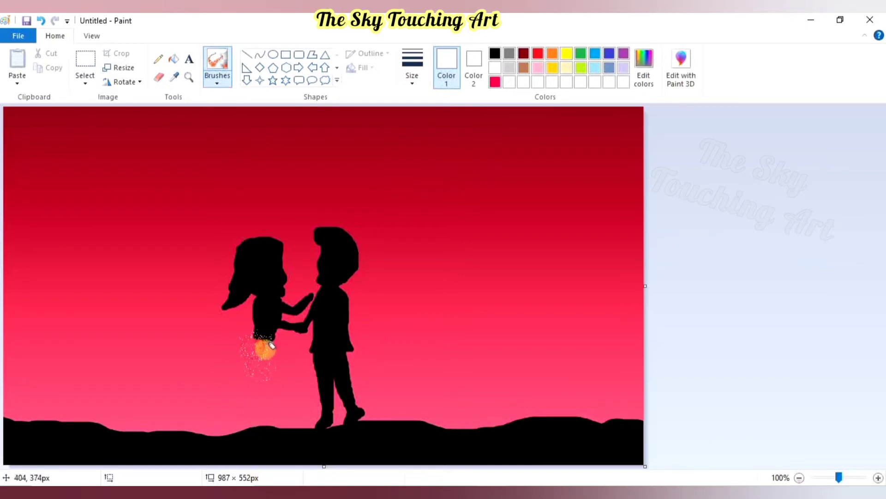
mouse_move(263, 340)
left_mouse_down()
mouse_move(259, 381)
mouse_move(257, 358)
mouse_move(245, 357)
mouse_move(185, 395)
mouse_move(198, 401)
mouse_move(221, 392)
mouse_move(267, 408)
mouse_move(234, 416)
mouse_move(202, 389)
left_mouse_up()
Spray a large white heart outline around the couple, with its dip centred above their heads
left_click(298, 210)
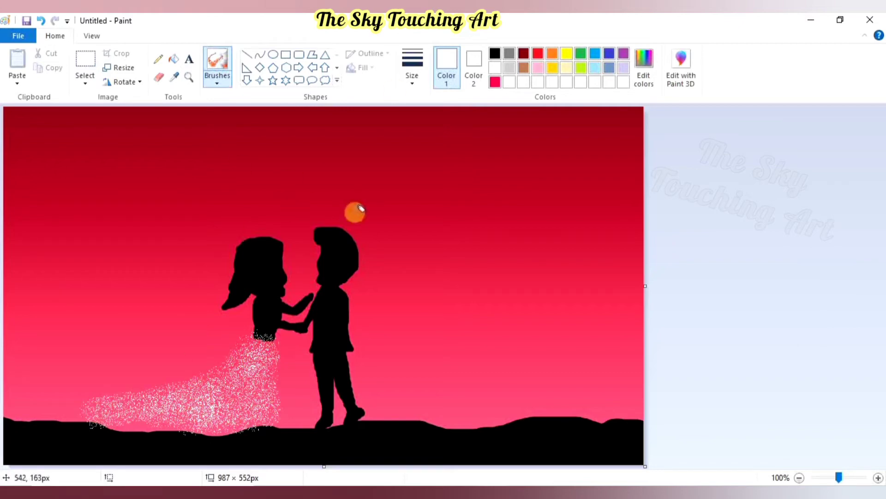
left_click_drag(295, 180, 446, 284)
mouse_move(271, 188)
left_mouse_down()
mouse_move(132, 217)
mouse_move(167, 305)
left_mouse_up()
left_click_drag(180, 125, 158, 277)
mouse_move(393, 126)
left_mouse_down()
mouse_move(457, 274)
mouse_move(395, 314)
left_mouse_up()
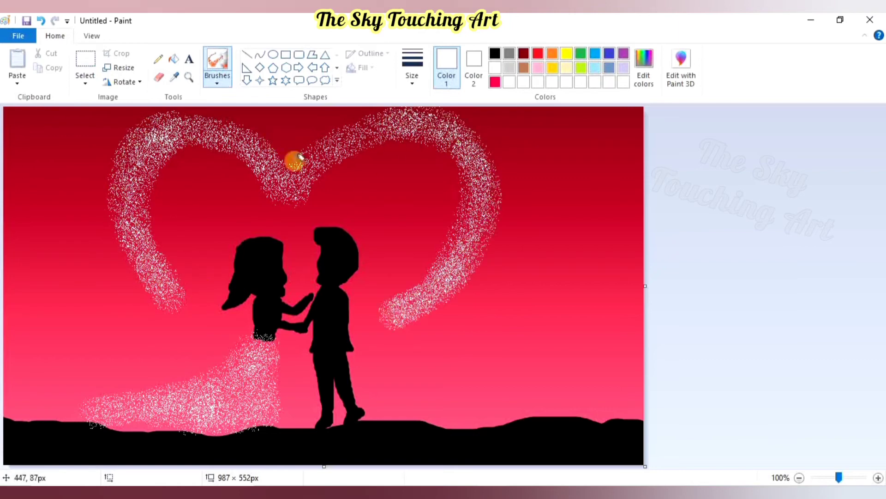
Thicken the heart's two upper lobes and outer sides with additional white airbrush strokes
left_click_drag(265, 169, 167, 134)
left_click_drag(300, 165, 401, 116)
mouse_move(454, 138)
left_mouse_down()
mouse_move(486, 182)
mouse_move(480, 282)
left_mouse_up()
mouse_move(116, 138)
left_mouse_down()
mouse_move(106, 188)
mouse_move(147, 295)
left_mouse_up()
mouse_move(278, 160)
left_mouse_down()
mouse_move(297, 152)
mouse_move(425, 144)
mouse_move(490, 150)
mouse_move(486, 257)
left_mouse_up()
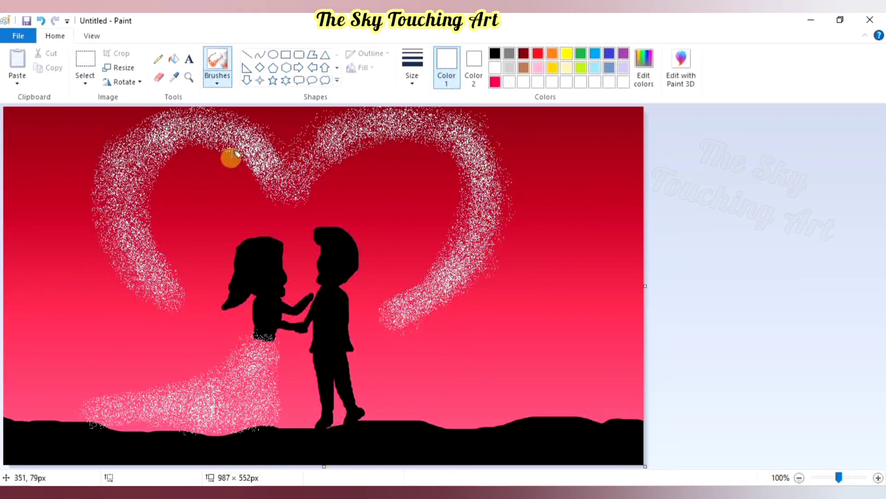
left_click_drag(176, 151, 157, 189)
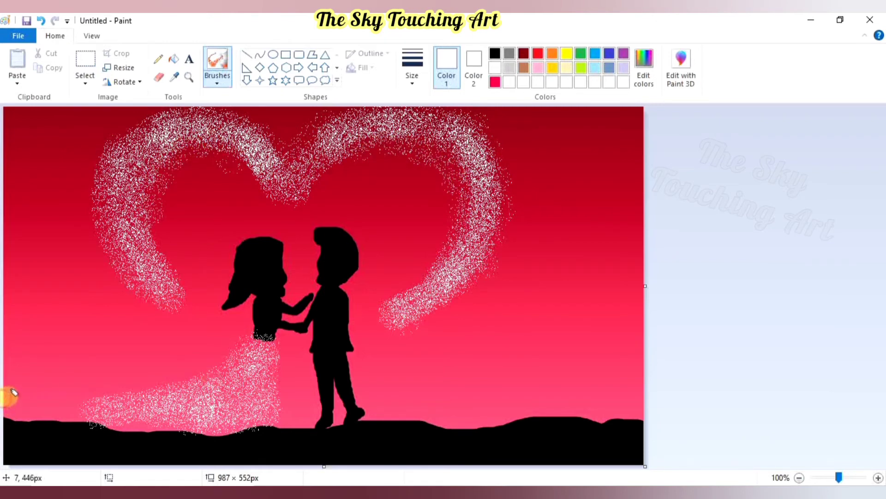
Extend the white dress train to the canvas's left edge and spray the heart's left side down to meet the dress
mouse_move(8, 389)
left_mouse_down()
mouse_move(200, 417)
mouse_move(240, 405)
mouse_move(267, 356)
mouse_move(142, 417)
mouse_move(238, 398)
mouse_move(259, 340)
mouse_move(228, 374)
left_mouse_up()
mouse_move(266, 321)
left_mouse_down()
mouse_move(257, 350)
mouse_move(178, 275)
mouse_move(212, 368)
mouse_move(179, 327)
mouse_move(217, 350)
mouse_move(118, 280)
mouse_move(229, 354)
mouse_move(176, 310)
mouse_move(180, 124)
mouse_move(289, 184)
mouse_move(233, 113)
left_mouse_up()
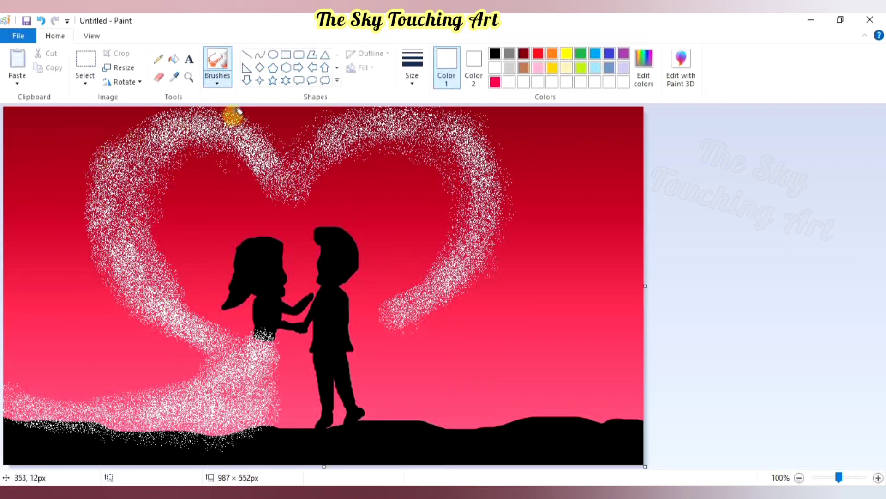
Paint black wind-blown hair strands with a spiral curl behind the girl, using the oil brush at its thinnest size
left_click(216, 85)
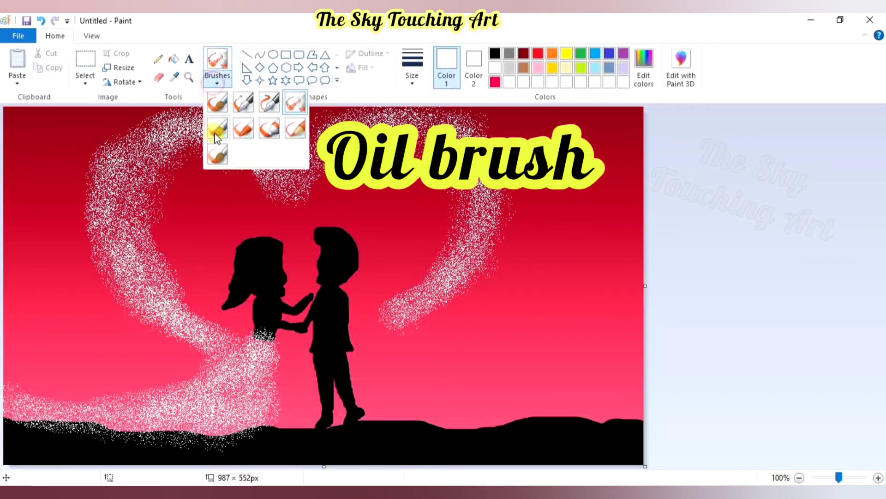
left_click(216, 134)
left_click(495, 54)
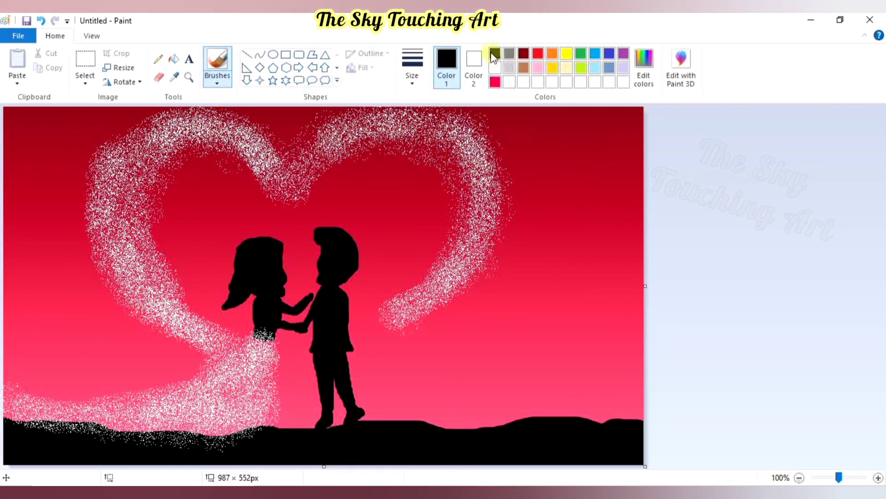
left_click(413, 83)
left_click(417, 111)
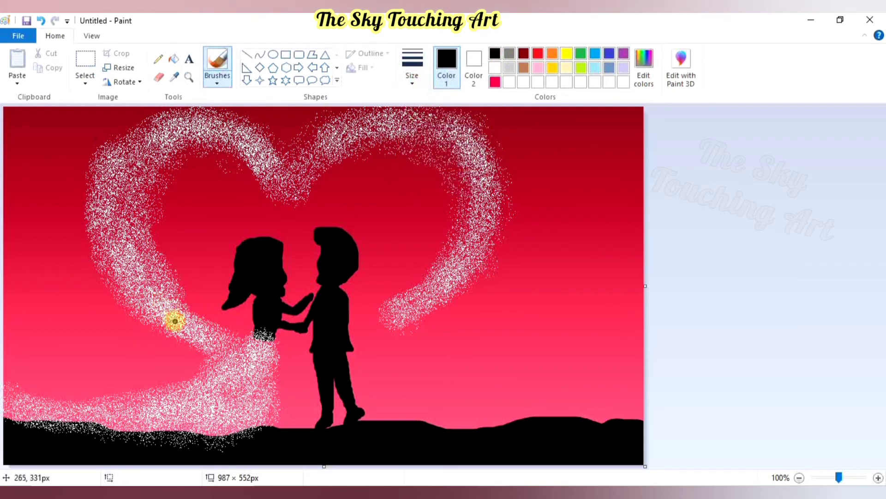
mouse_move(158, 315)
left_mouse_down()
mouse_move(212, 312)
mouse_move(162, 294)
mouse_move(187, 292)
mouse_move(147, 303)
left_mouse_up()
mouse_move(183, 345)
left_mouse_down()
mouse_move(202, 338)
mouse_move(239, 303)
left_mouse_up()
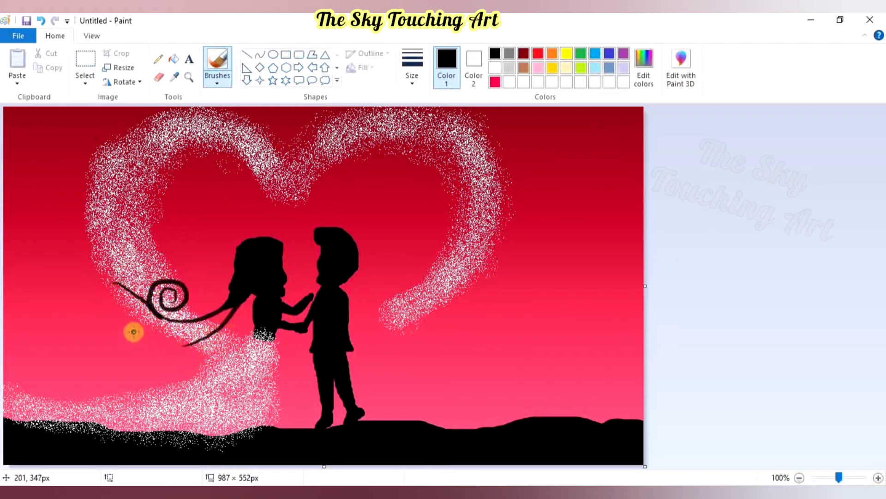
Paint more thin black strands sweeping back from the girl's hair, replacing one lower strand with a small spiral curl
left_click_drag(137, 334, 233, 311)
mouse_move(118, 370)
left_mouse_down()
mouse_move(196, 317)
mouse_move(253, 295)
left_mouse_up()
left_click_drag(230, 324, 251, 293)
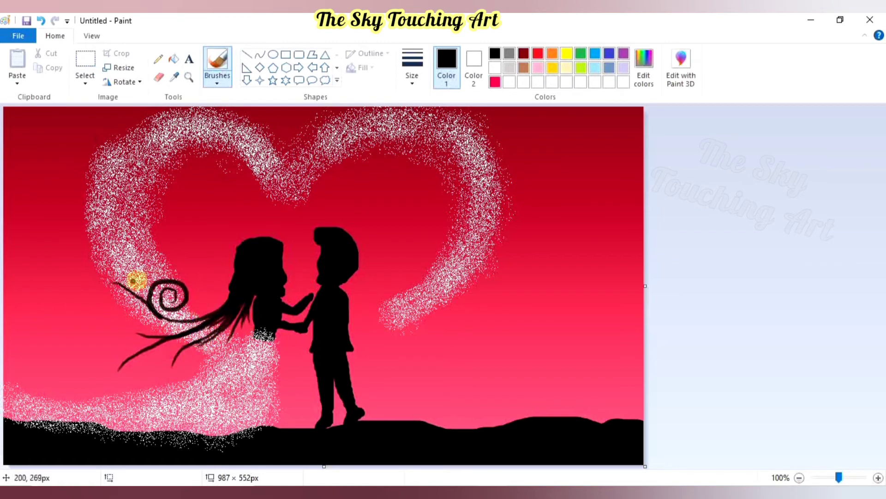
left_click(45, 21)
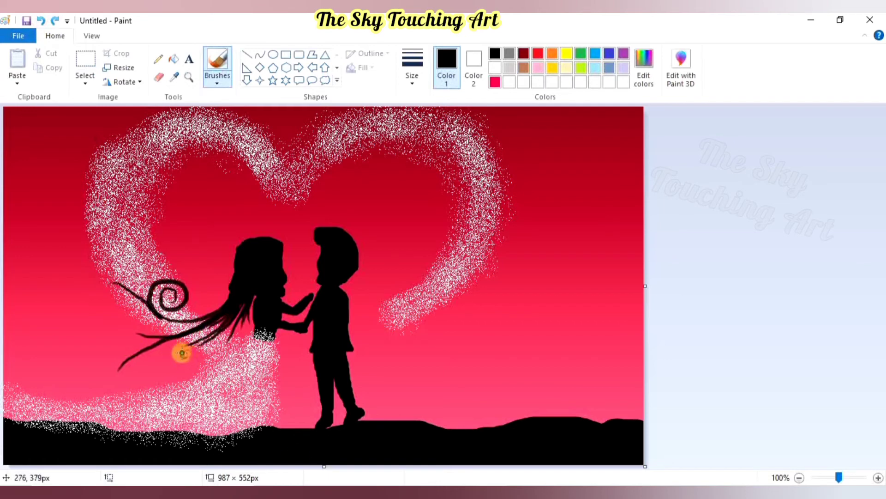
mouse_move(182, 354)
left_mouse_down()
mouse_move(204, 310)
mouse_move(239, 285)
mouse_move(232, 266)
mouse_move(254, 256)
left_mouse_up()
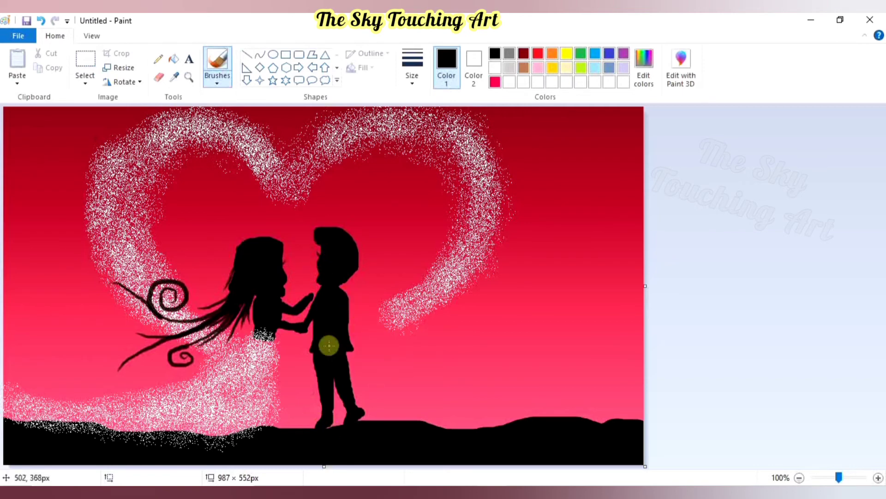
Repaint the ground solid black over the white spray specks, using the basic brush at its thickest size
left_click(221, 80)
left_click(214, 98)
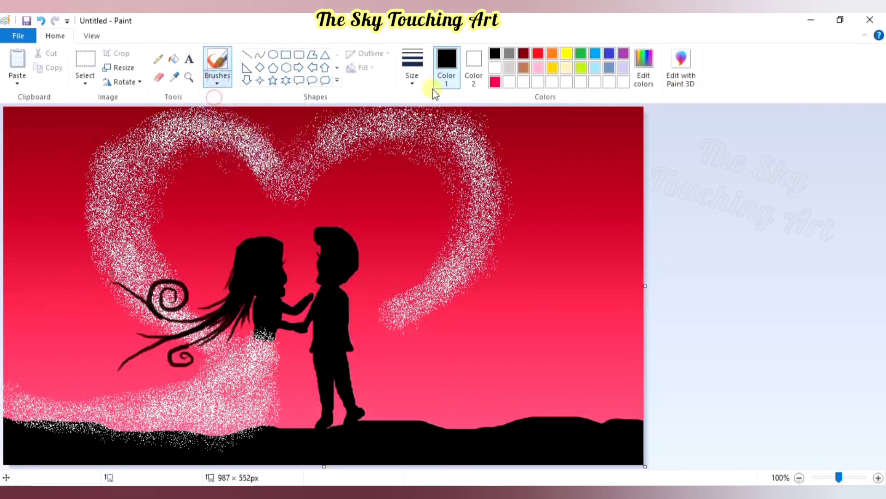
left_click(416, 83)
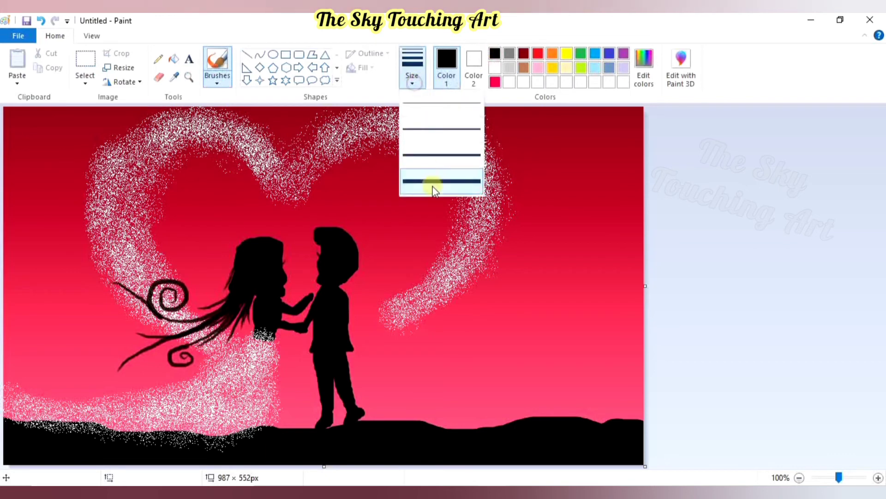
left_click(464, 311)
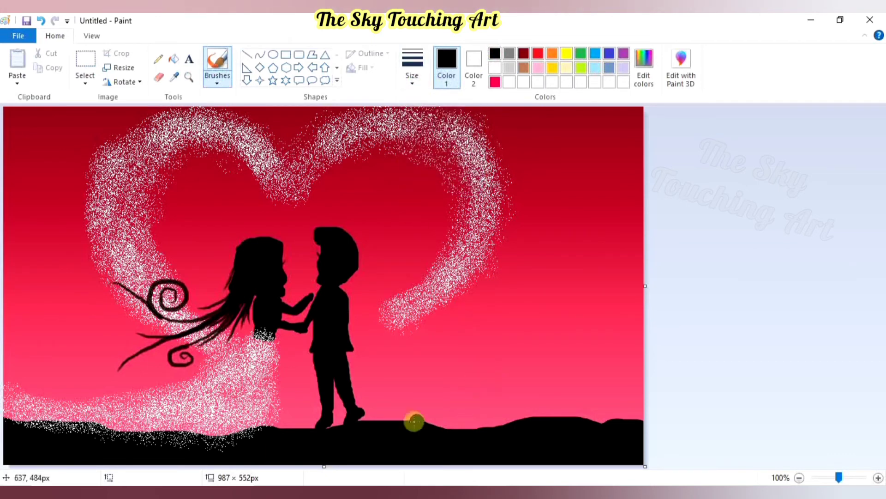
mouse_move(241, 445)
left_mouse_down()
mouse_move(267, 437)
mouse_move(6, 424)
mouse_move(209, 458)
mouse_move(238, 459)
mouse_move(150, 440)
mouse_move(233, 443)
mouse_move(258, 432)
mouse_move(301, 439)
left_mouse_up()
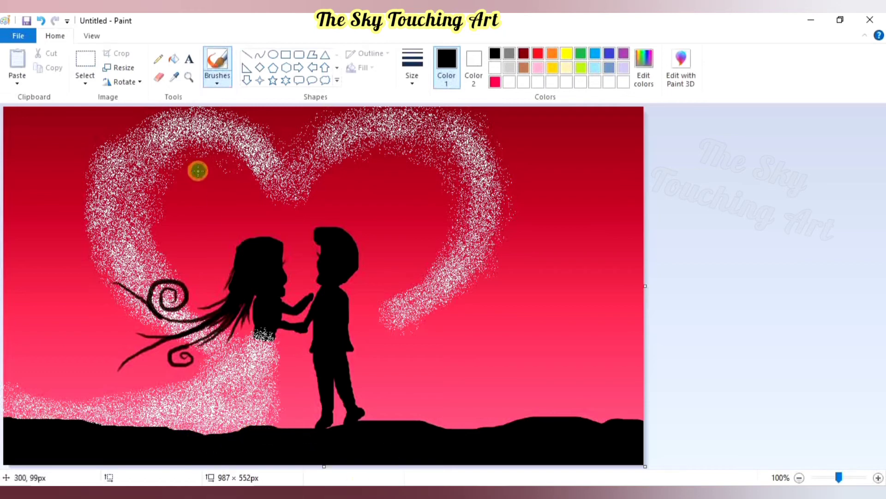
Paint thin black grass blades along the whole upper edge of the ground
left_click(217, 82)
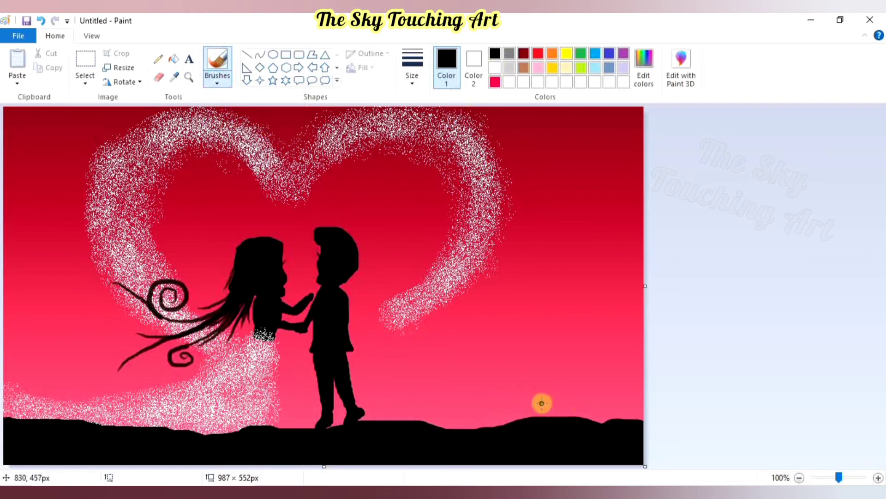
mouse_move(557, 410)
left_mouse_down()
mouse_move(579, 390)
mouse_move(593, 398)
mouse_move(634, 391)
mouse_move(529, 423)
mouse_move(527, 397)
mouse_move(539, 422)
mouse_move(493, 396)
mouse_move(456, 434)
mouse_move(436, 393)
mouse_move(415, 421)
mouse_move(451, 430)
mouse_move(389, 406)
mouse_move(411, 416)
mouse_move(414, 402)
mouse_move(387, 414)
mouse_move(372, 388)
mouse_move(373, 419)
mouse_move(291, 409)
mouse_move(291, 437)
mouse_move(308, 405)
mouse_move(324, 424)
mouse_move(290, 415)
mouse_move(263, 430)
mouse_move(264, 413)
mouse_move(229, 434)
mouse_move(264, 409)
left_mouse_up()
mouse_move(32, 419)
left_mouse_down()
mouse_move(75, 385)
mouse_move(101, 411)
mouse_move(129, 399)
mouse_move(159, 431)
mouse_move(197, 403)
left_mouse_up()
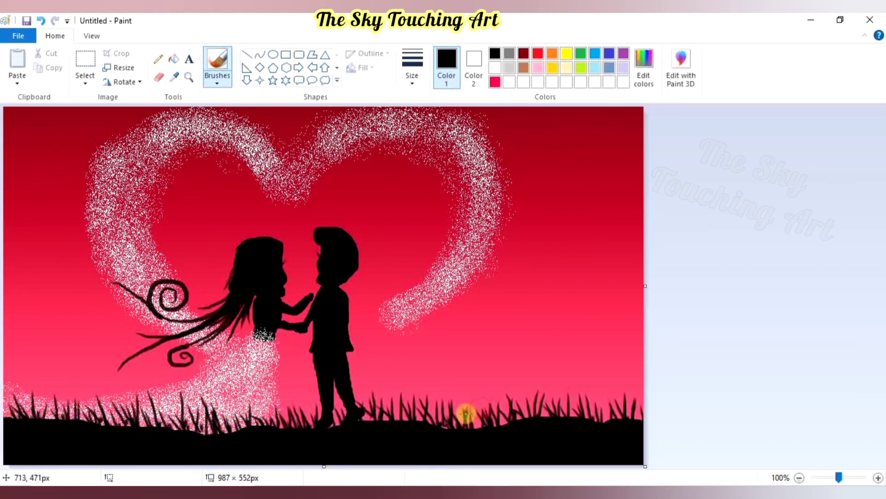
Paint black flower buds on stems among the grass near both canvas edges and beside the boy, using the basic brush at its third size
left_click_drag(570, 393, 571, 379)
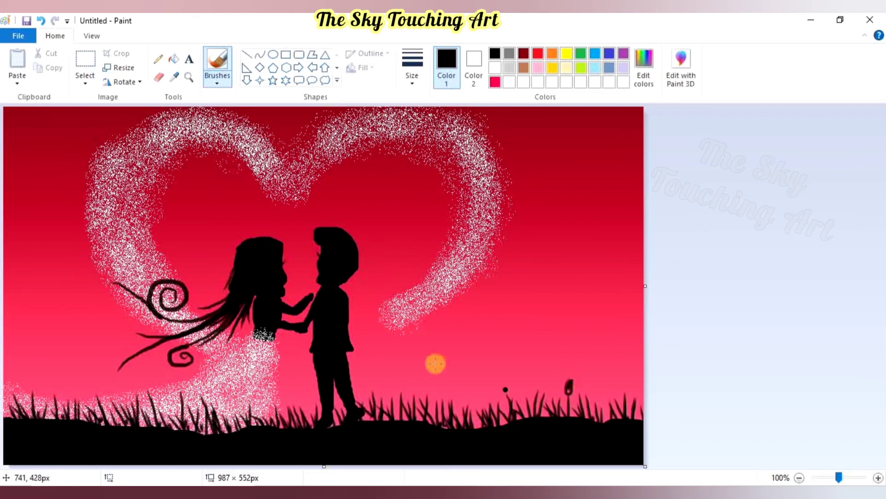
left_click(217, 76)
left_click(217, 108)
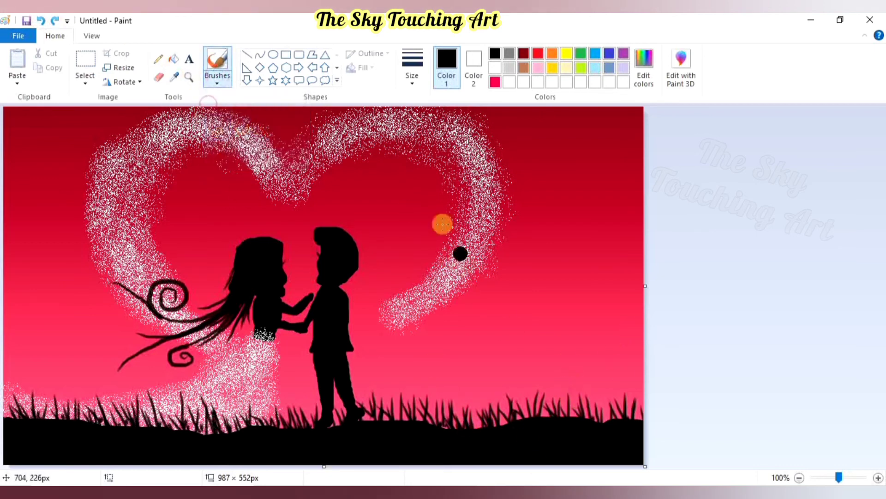
left_click(411, 73)
left_click(439, 159)
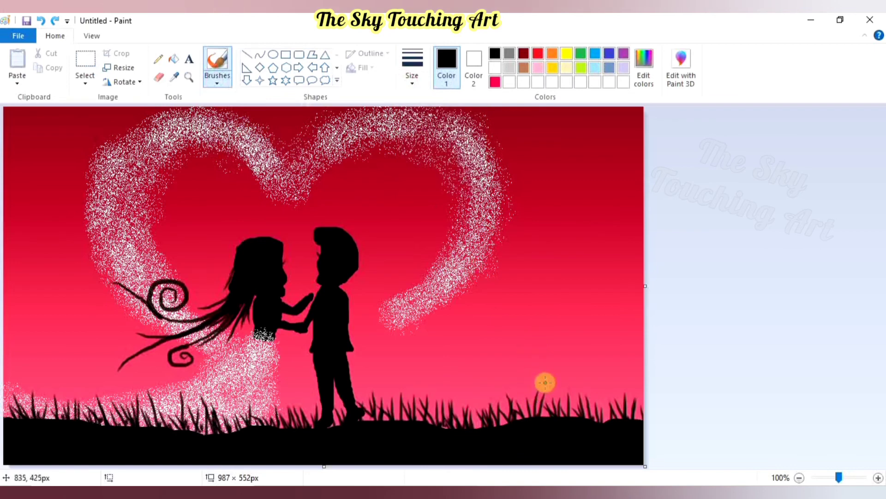
left_click_drag(542, 401, 527, 377)
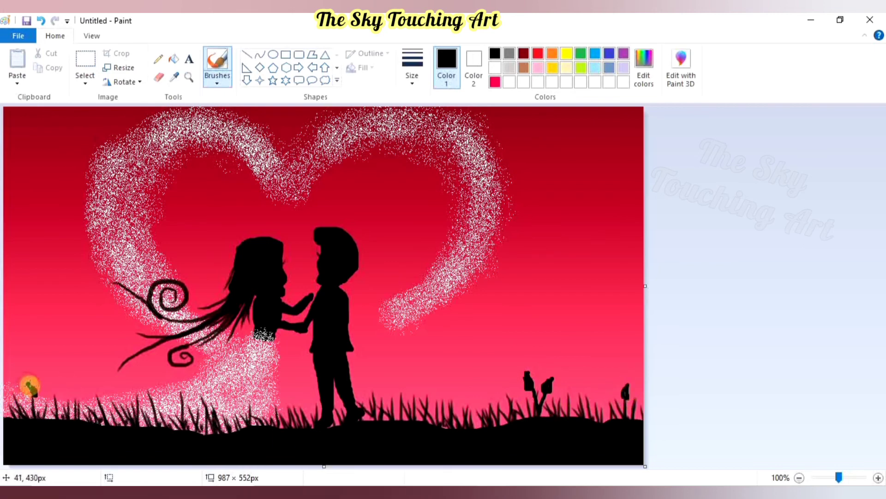
left_click_drag(32, 384, 33, 393)
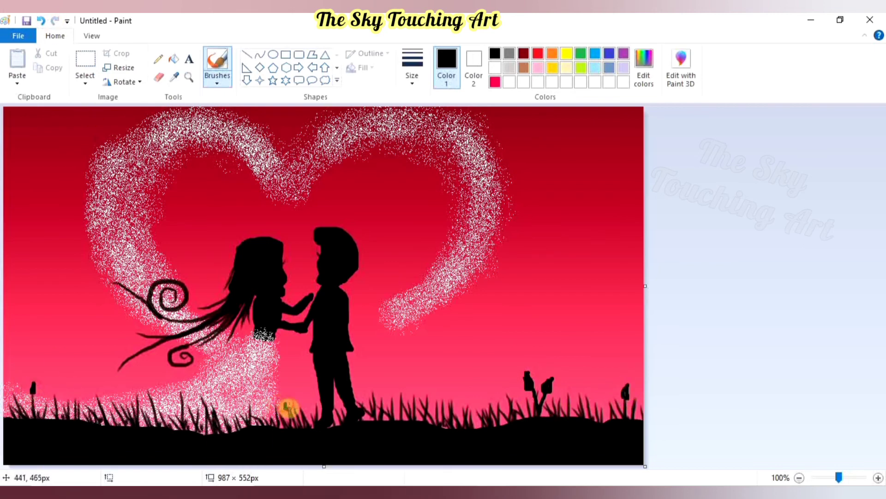
left_click_drag(287, 407, 285, 401)
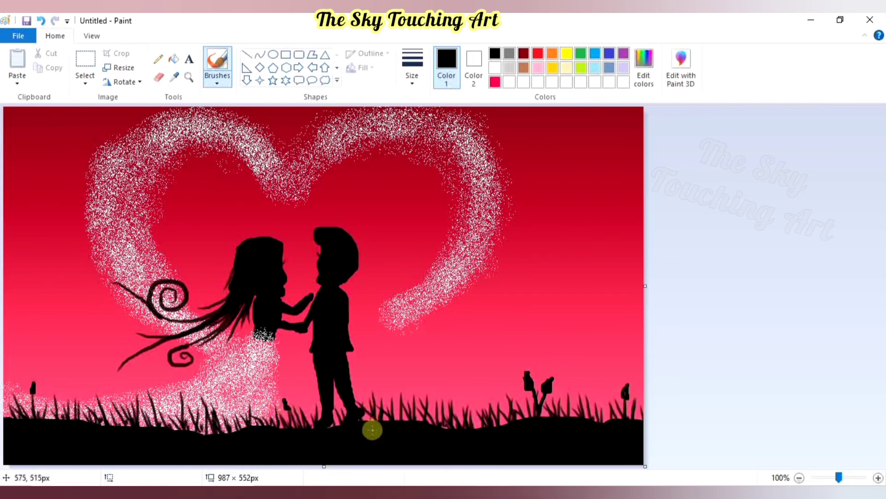
Add small white star dots to the sky right of the heart, using the airbrush at its smallest size
left_click(215, 82)
left_click(304, 110)
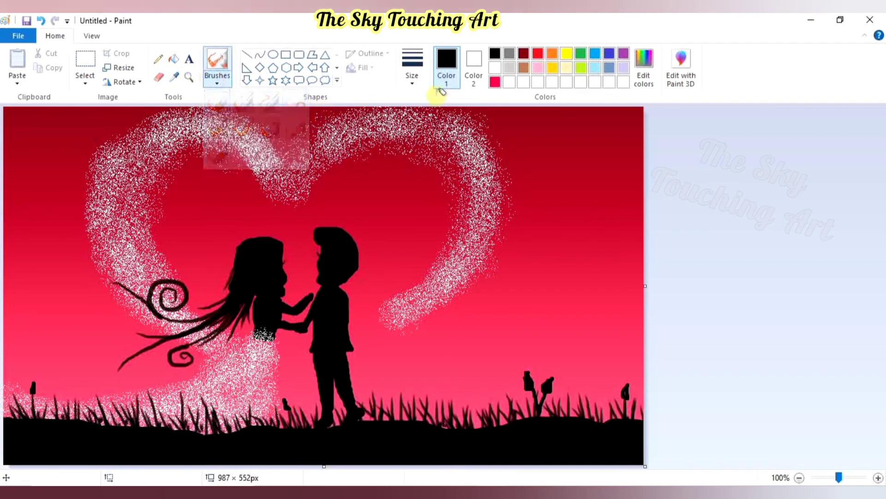
left_click(412, 76)
left_click(414, 112)
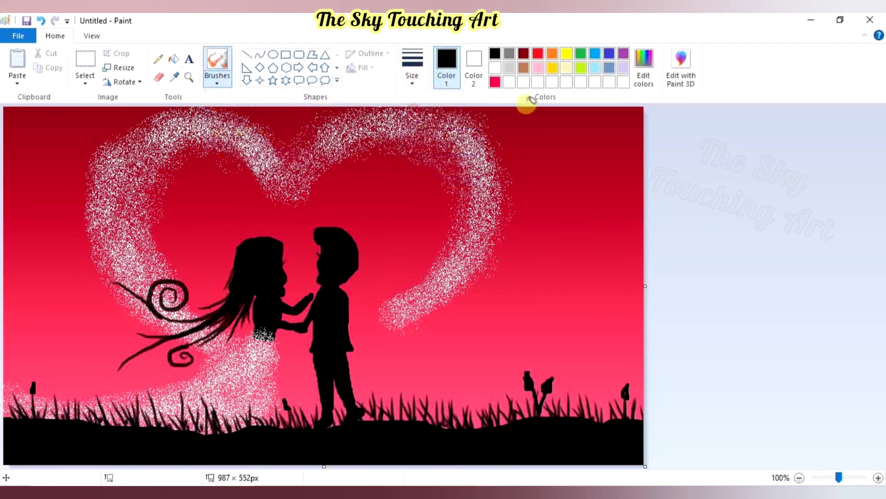
left_click(496, 68)
left_click(535, 130)
left_click(549, 121)
left_click(587, 139)
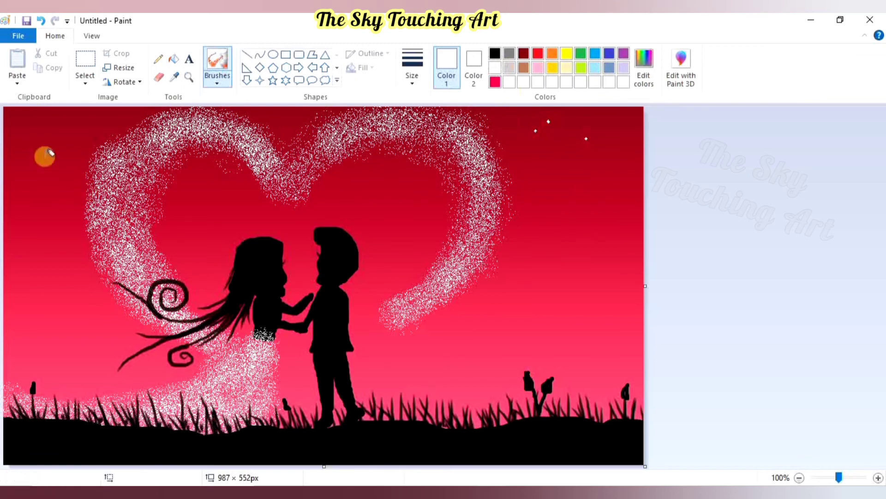
Add small white star dots to the sky left of the heart, above the dress train, inside the heart and right of the couple
left_click(35, 139)
left_click(59, 135)
left_click(53, 210)
left_click(33, 329)
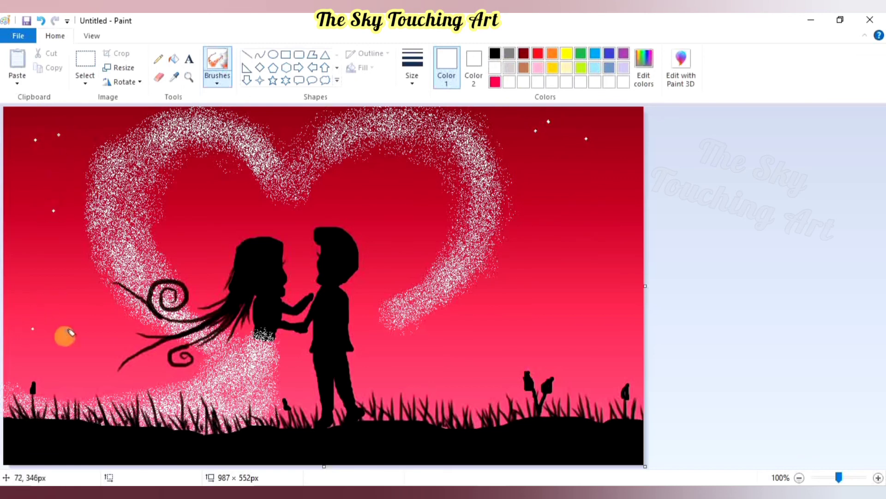
left_click(134, 383)
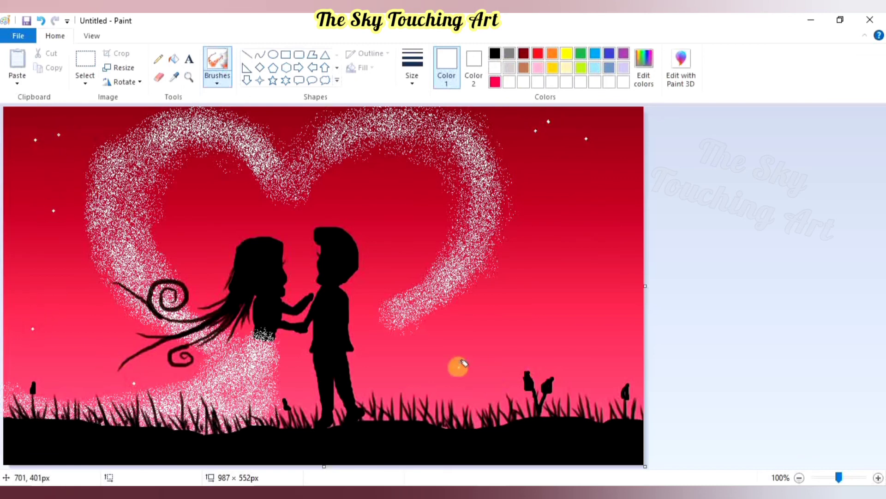
left_click(458, 367)
left_click(553, 281)
left_click(386, 195)
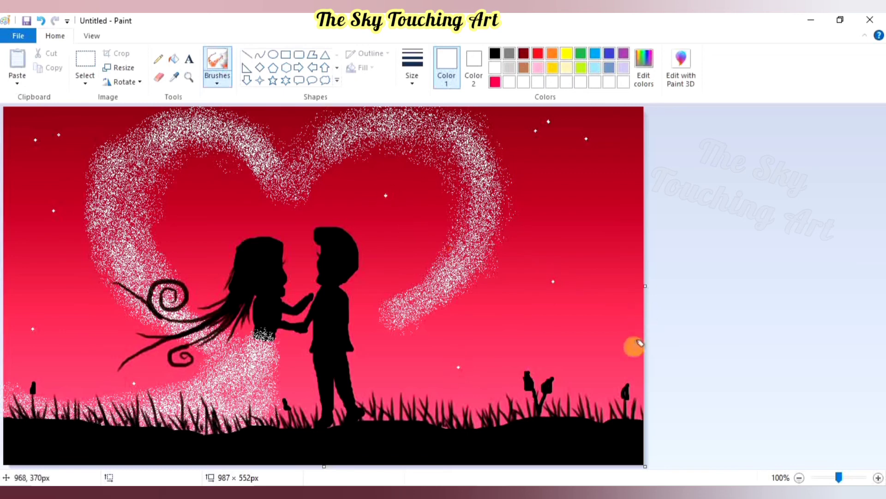
Dot tiny white stars across the upper sky right of the heart, using the basic brush at its smallest size
left_click(217, 76)
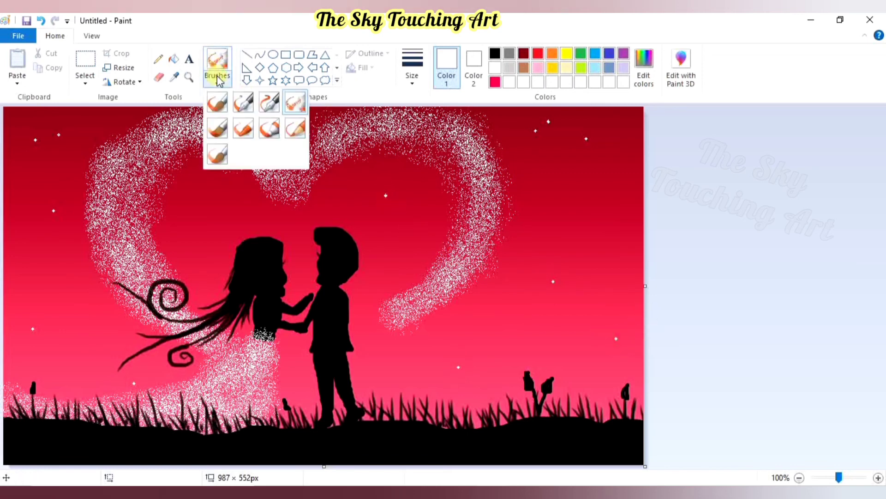
left_click(214, 101)
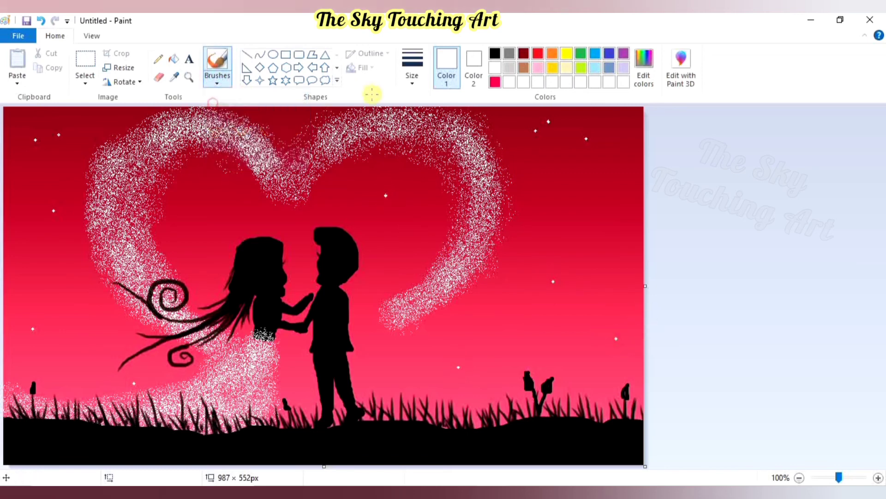
left_click(416, 82)
left_click(435, 124)
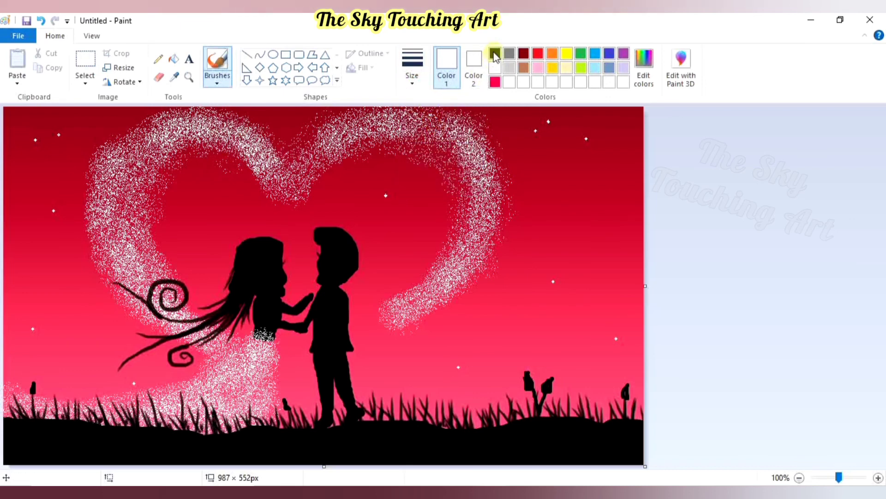
left_click(498, 67)
left_click(552, 169)
left_click(564, 155)
left_click(548, 152)
left_click(588, 160)
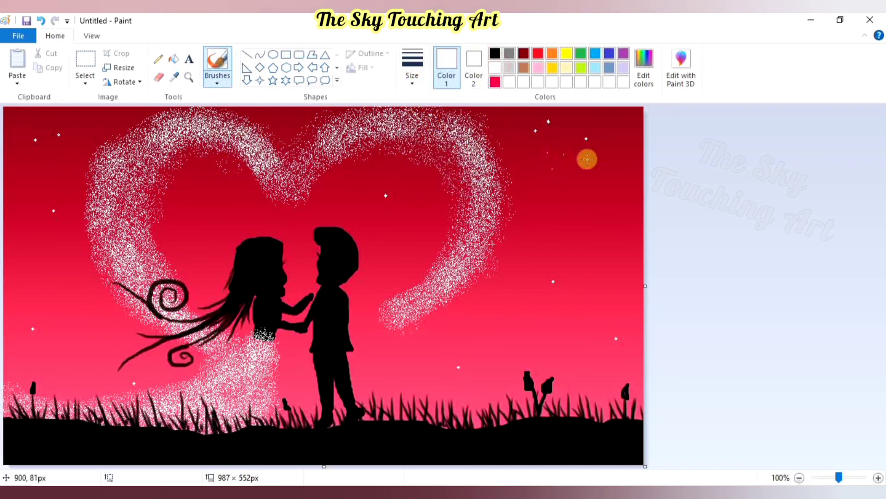
left_click(584, 115)
left_click(600, 132)
left_click(604, 165)
left_click(510, 125)
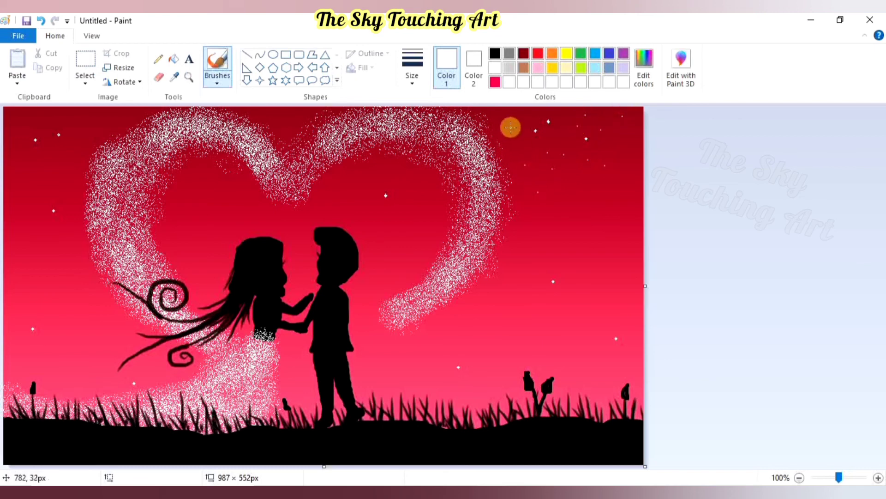
Scatter tiny white stars over the middle and lower sky between the boy and the right canvas edge
left_click(600, 205)
left_click(552, 280)
left_click(582, 248)
left_click(508, 282)
left_click(561, 324)
left_click(481, 332)
left_click(437, 356)
left_click(371, 358)
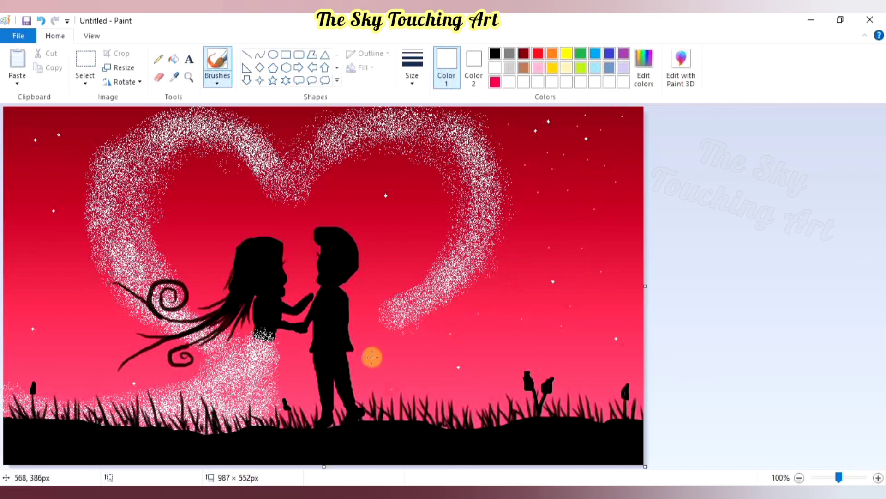
left_click(492, 365)
Scatter white star dots inside the heart and along the sky left of it, and undo the stray last dot
left_click(382, 216)
left_click(221, 167)
left_click(213, 236)
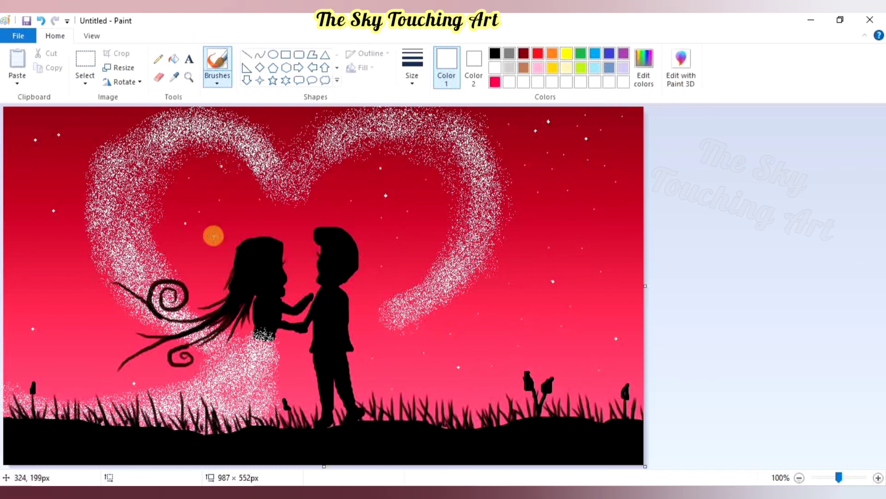
left_click(186, 224)
left_click(39, 275)
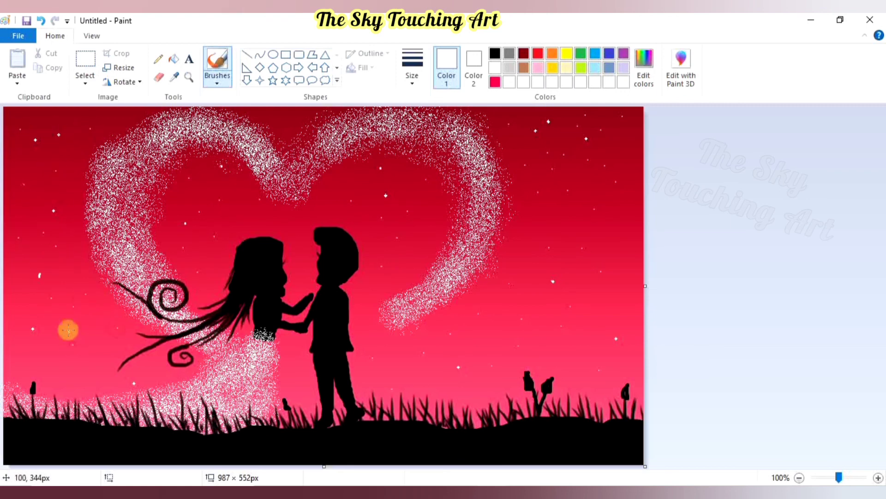
left_click(21, 356)
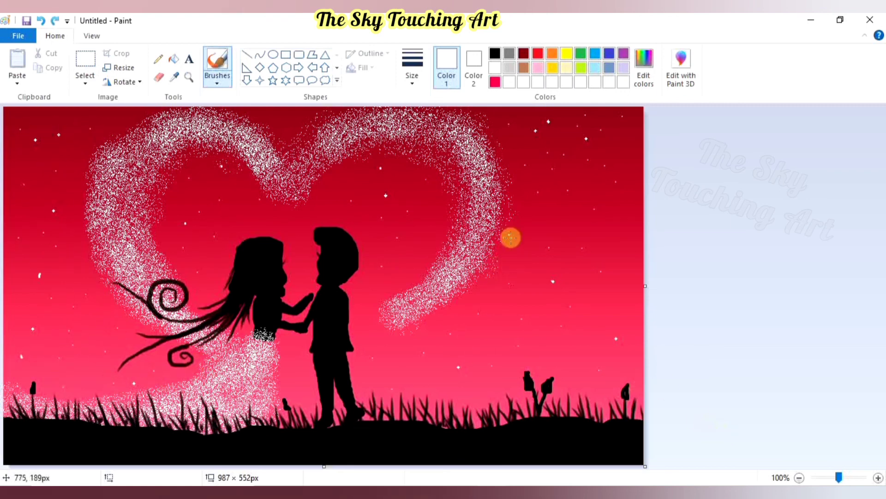
left_click(40, 20)
Frame the painting with a white rectangle outline of about 981 × 544 px along the canvas edges, at the thickest line size
left_click(286, 56)
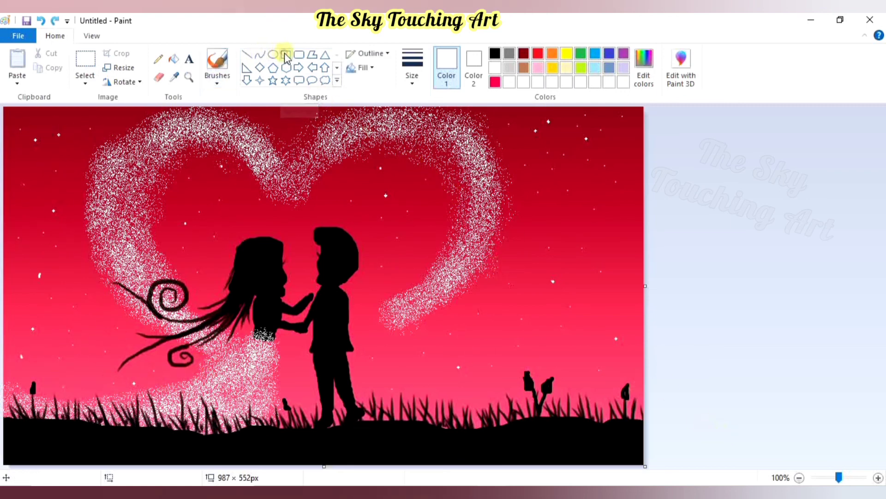
left_click(412, 80)
left_click(443, 189)
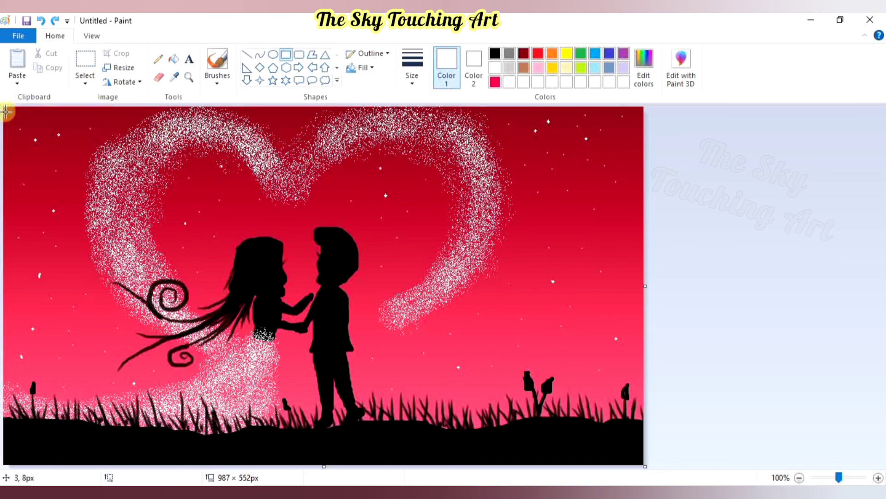
left_click_drag(5, 108, 640, 462)
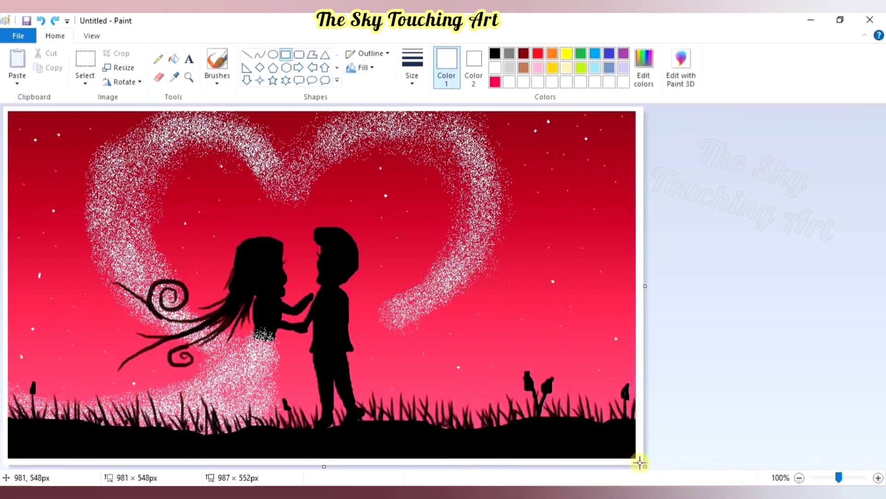
left_click_drag(323, 109, 322, 109)
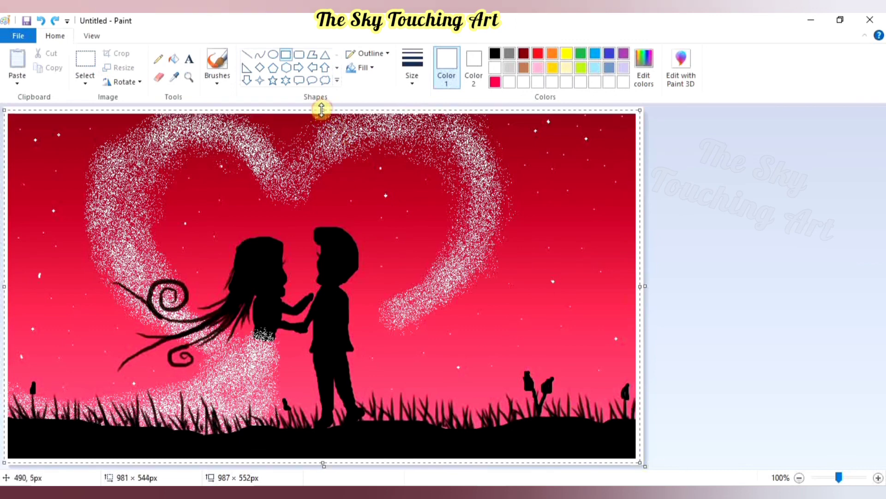
left_click(680, 292)
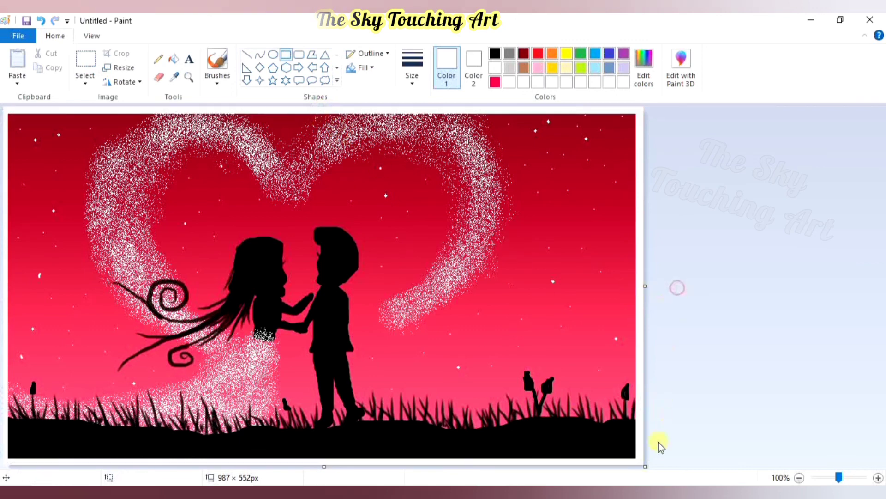